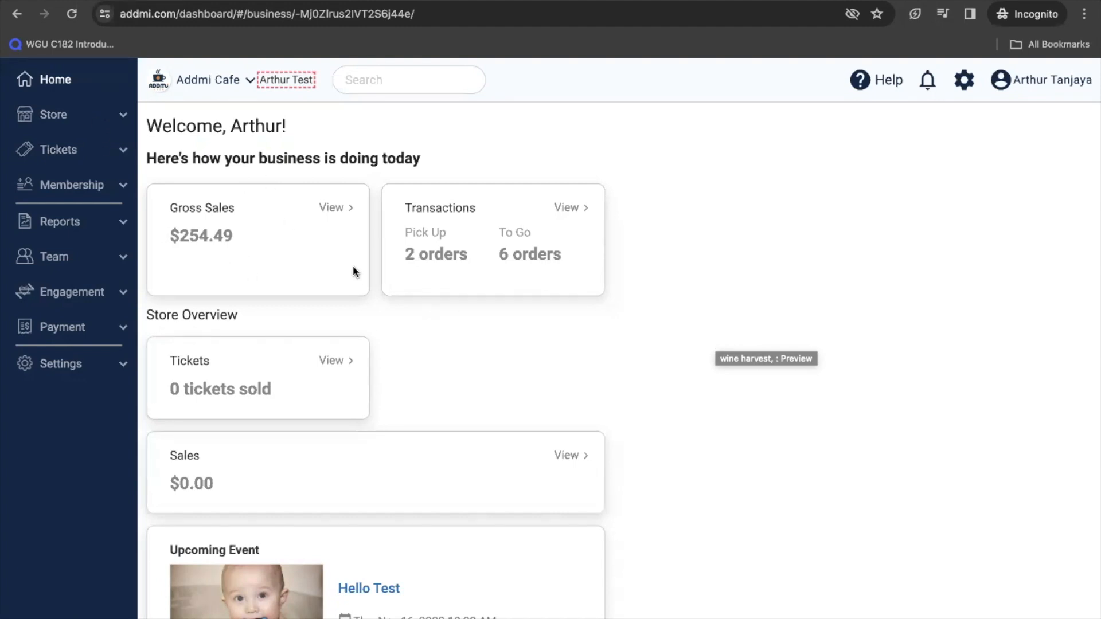
Open the ticketing events list and look through its recurring, past and active events.
click(74, 150)
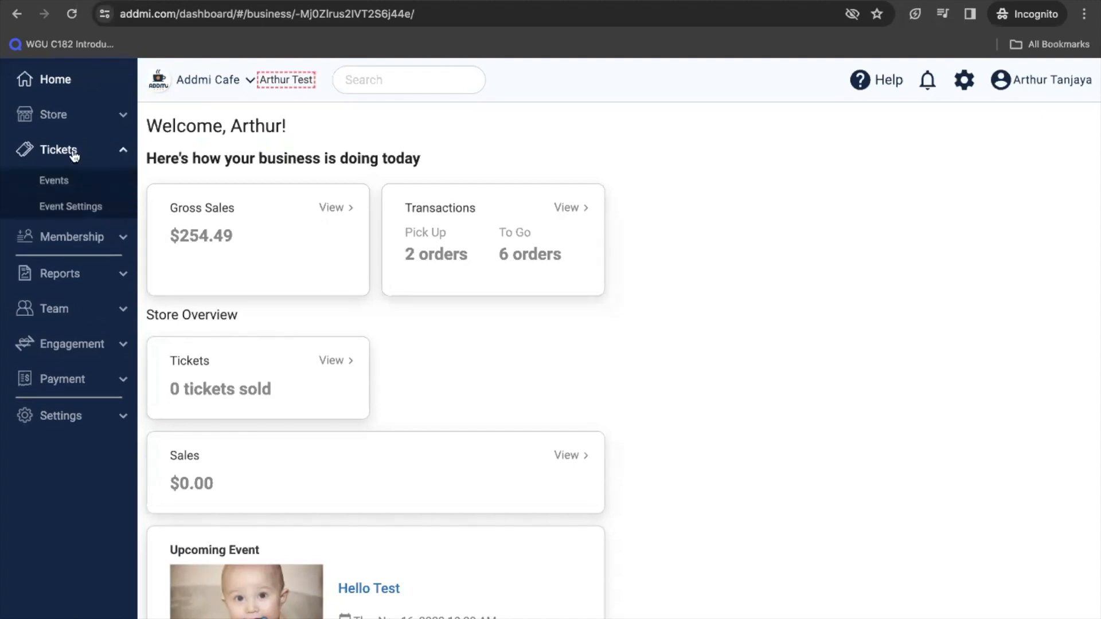
click(48, 182)
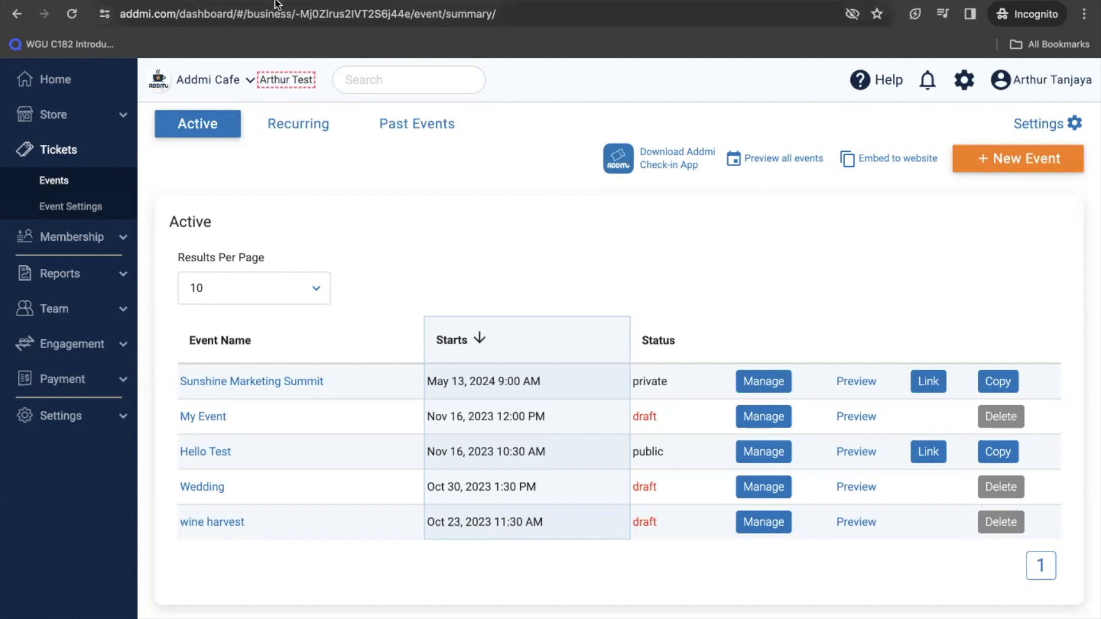
click(298, 133)
click(413, 127)
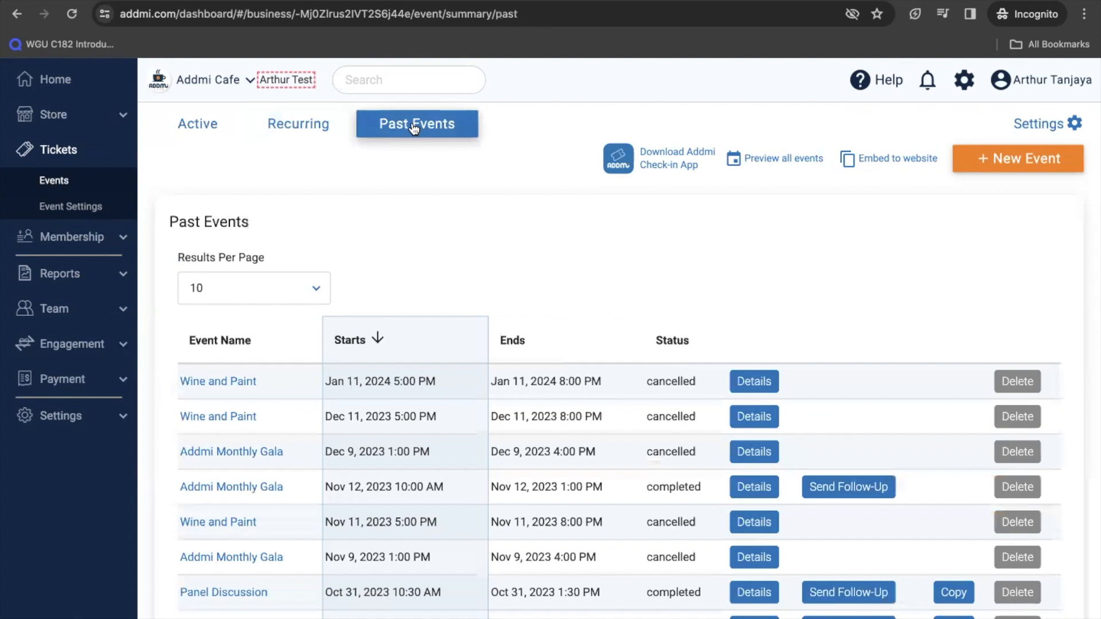
click(309, 123)
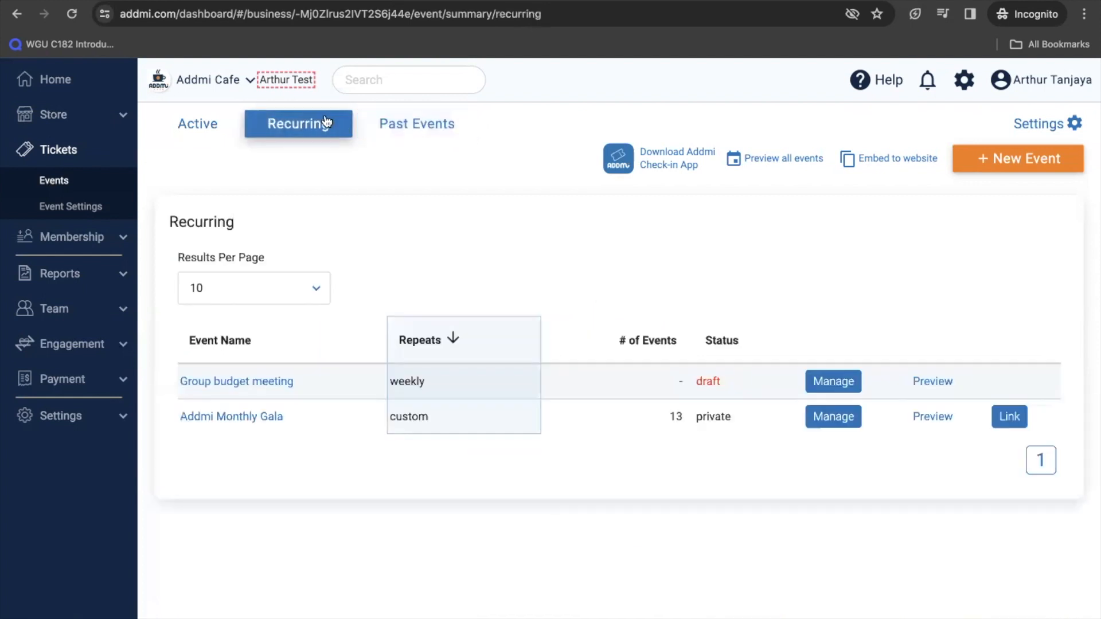
click(407, 129)
click(214, 129)
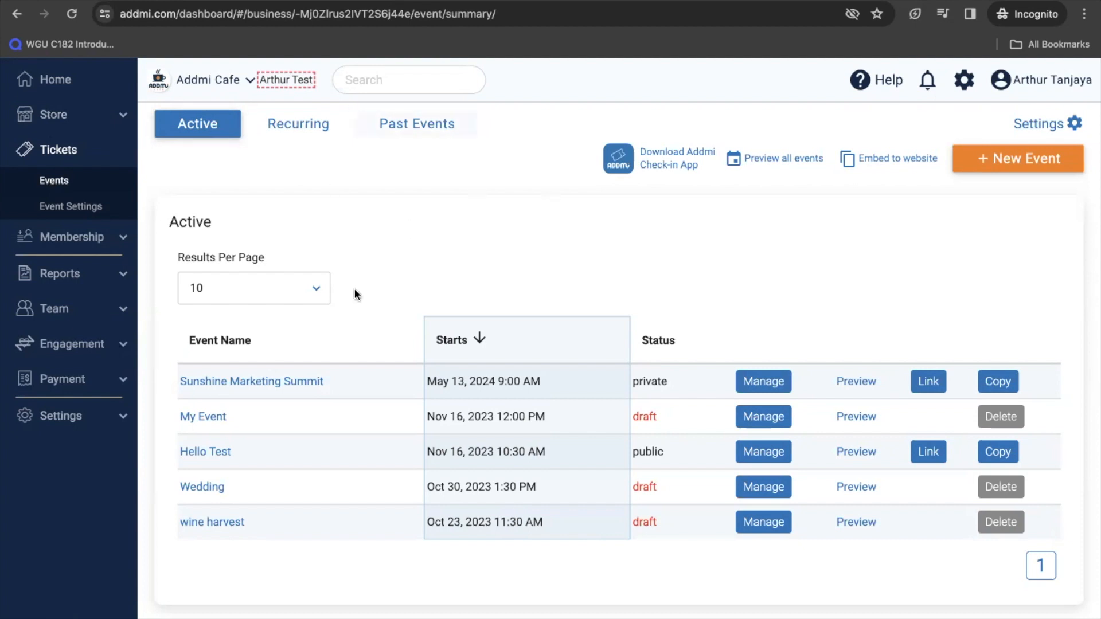
Create a new ticketed event and title it "Wine Tasting".
click(1019, 164)
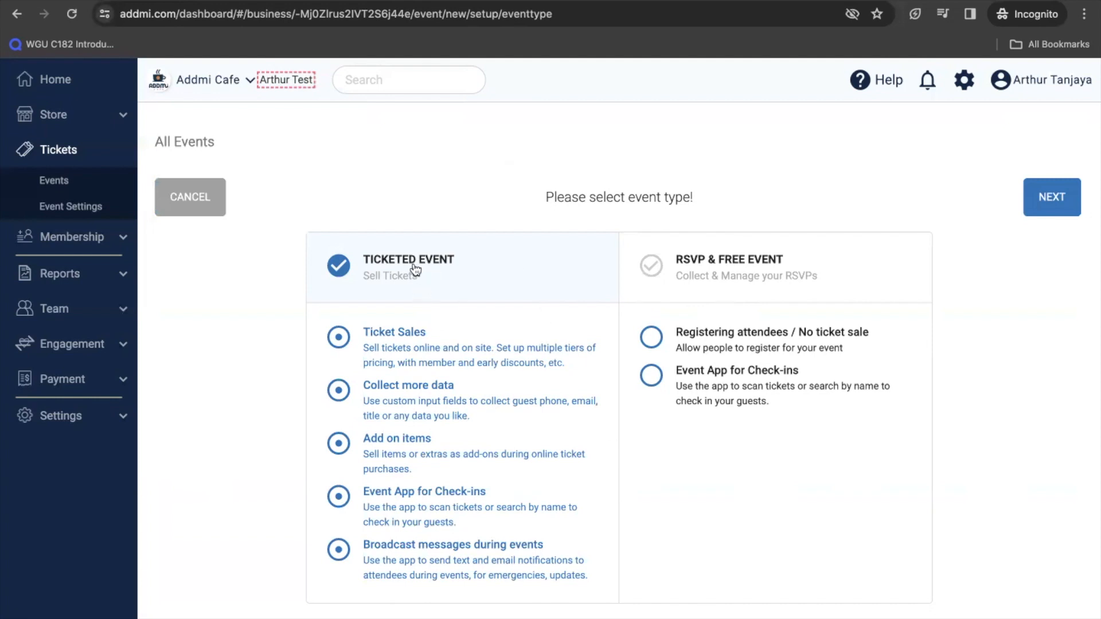
click(1033, 206)
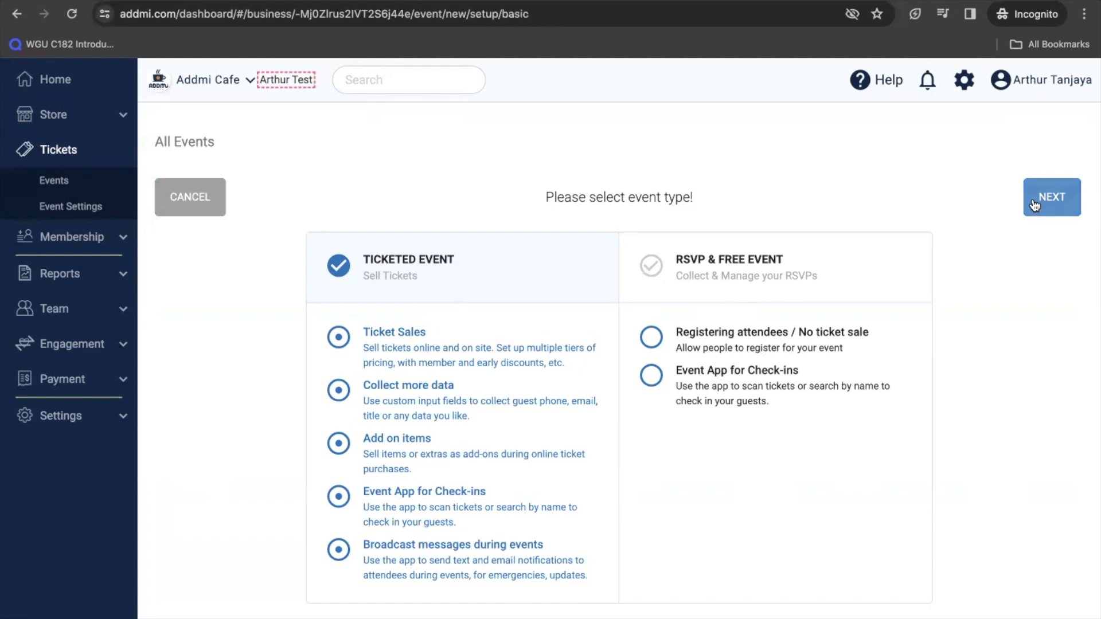
click(691, 385)
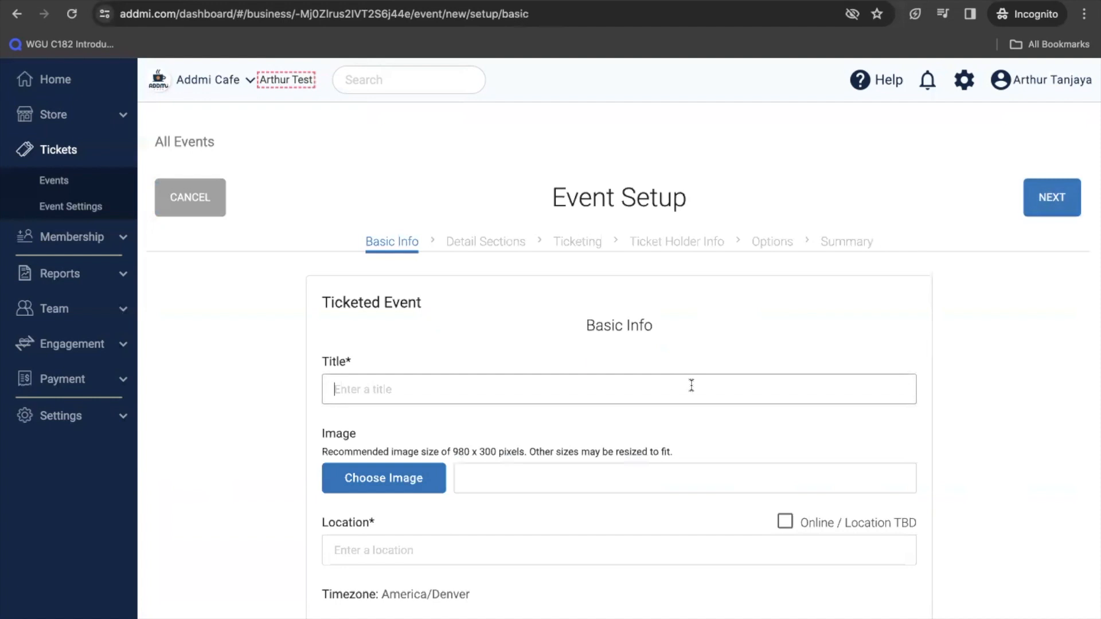
text(Event)
key(BackSpace)
key(BackSpace)
key(BackSpace)
key(BackSpace)
text(Wine Tasting)
key(Tab)
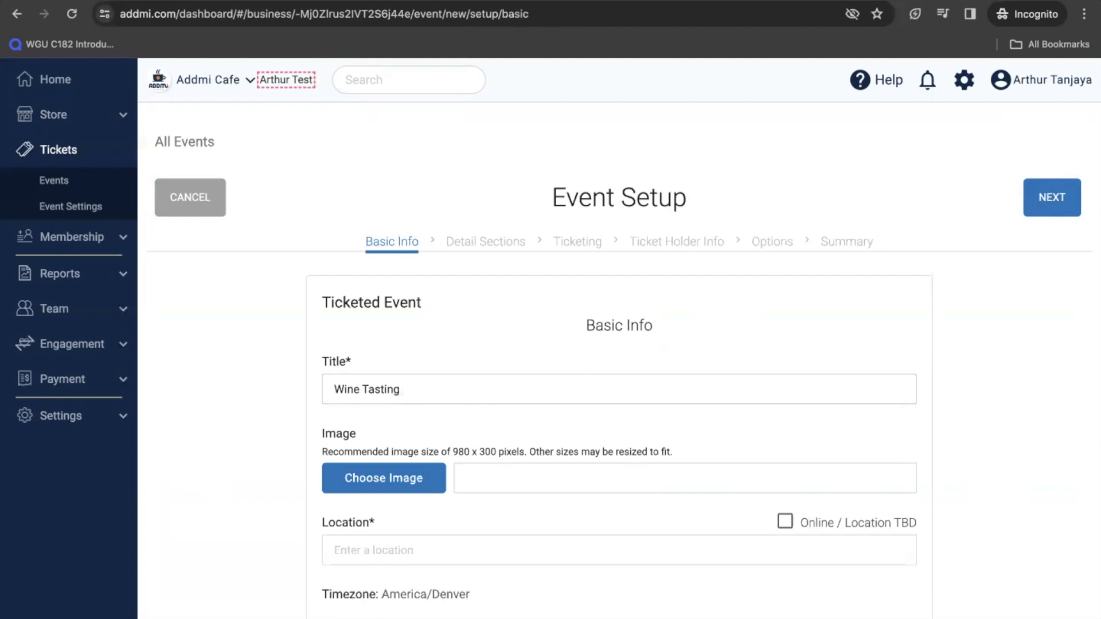
scroll(700, 447, down, 2)
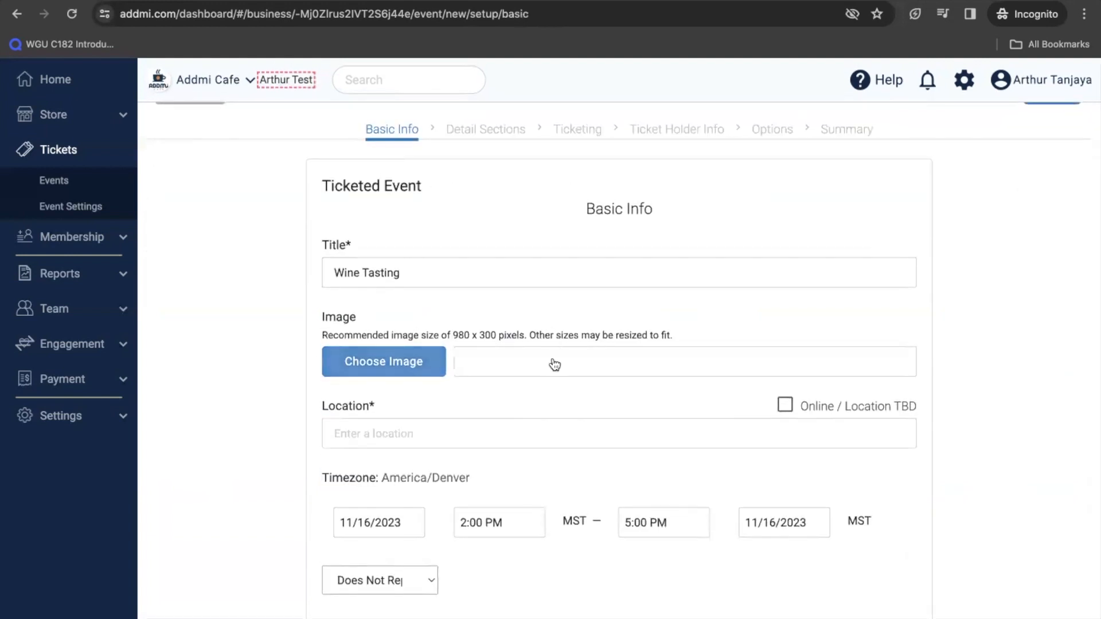
click(511, 359)
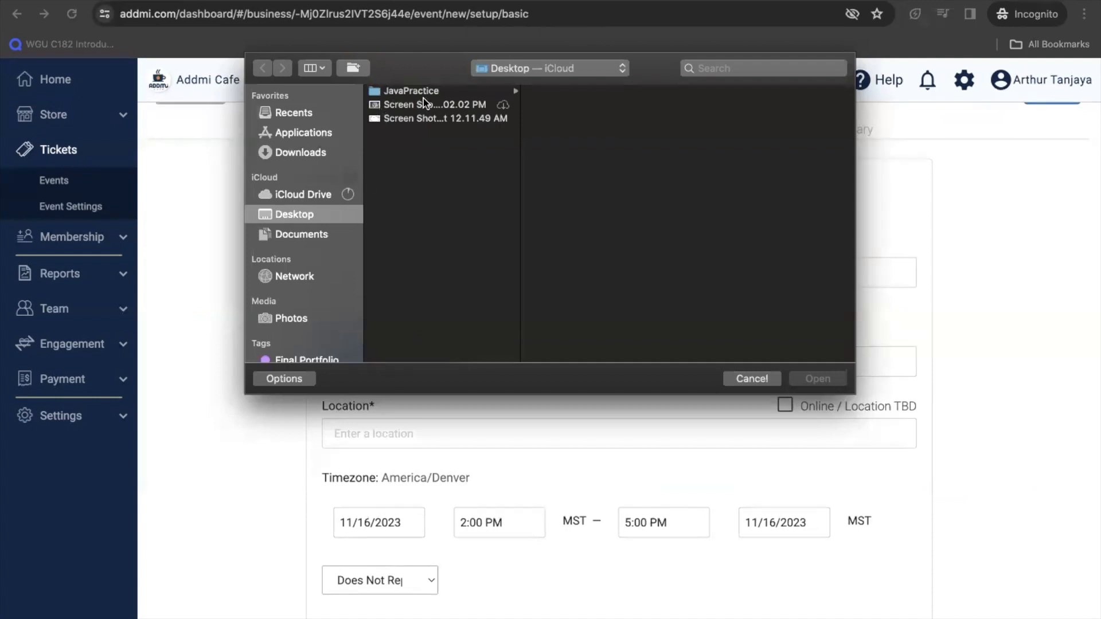
click(417, 118)
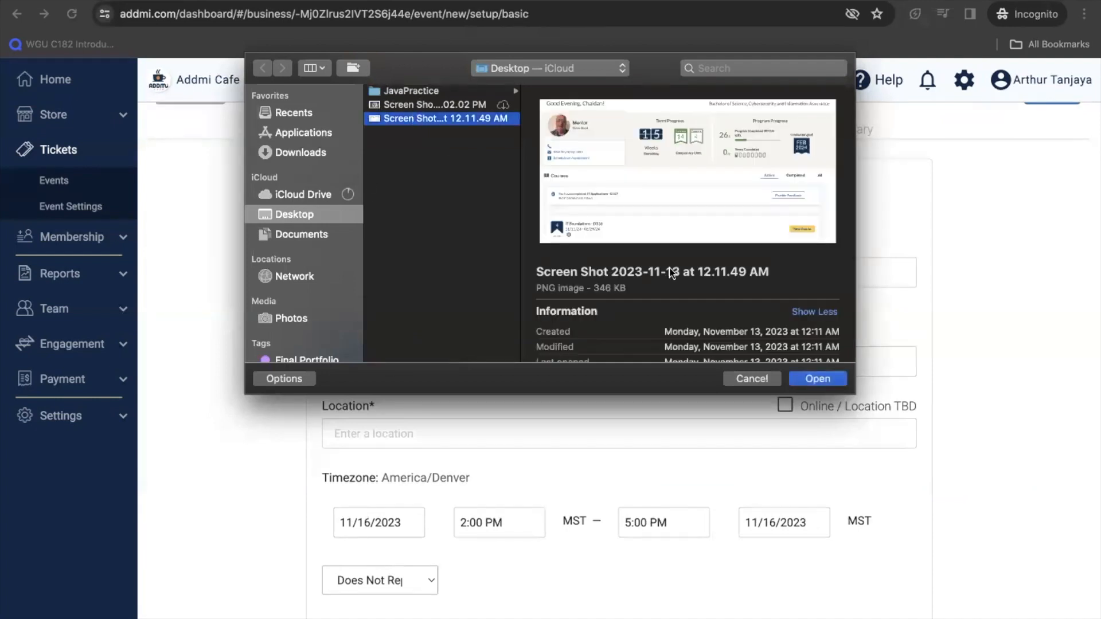
click(749, 378)
Set the event's location to the suggested place "Napa, CA, USA".
click(537, 427)
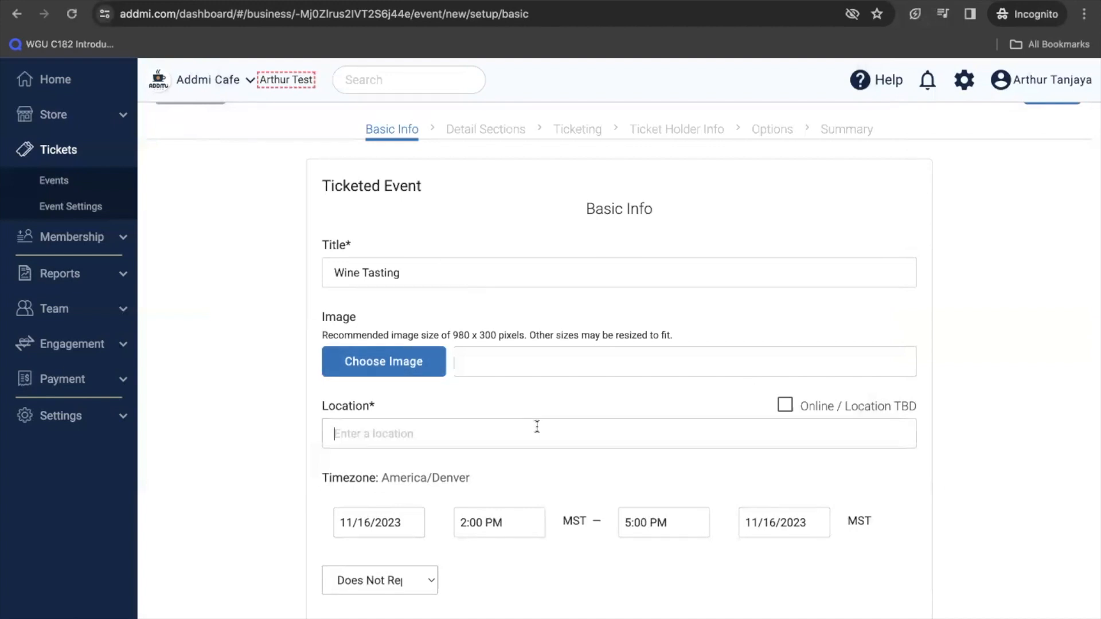
text(n)
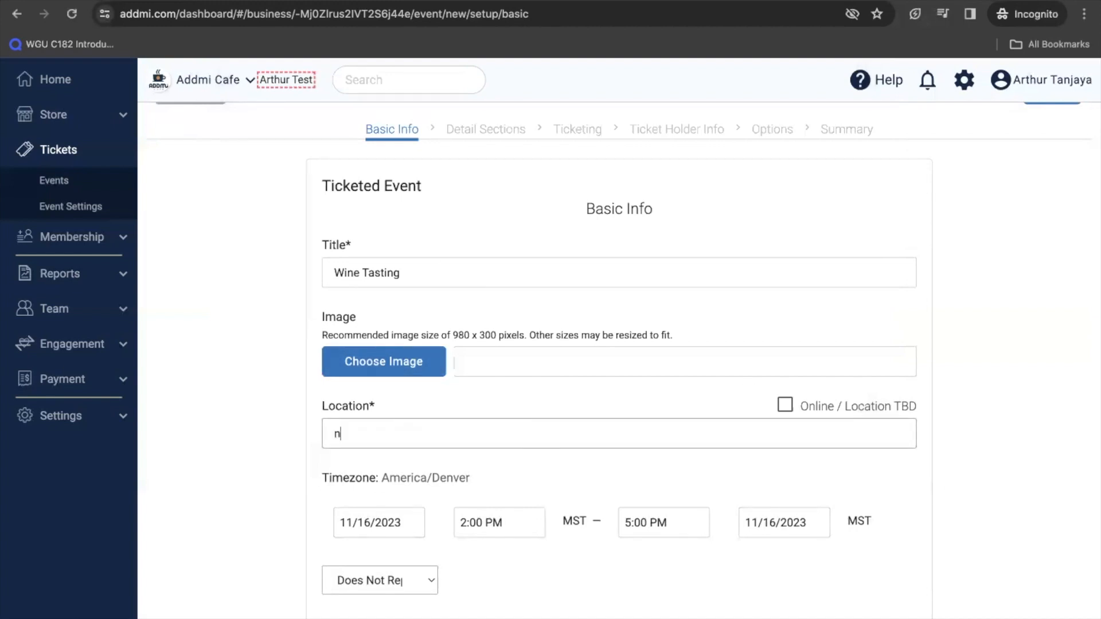
text(apa ba)
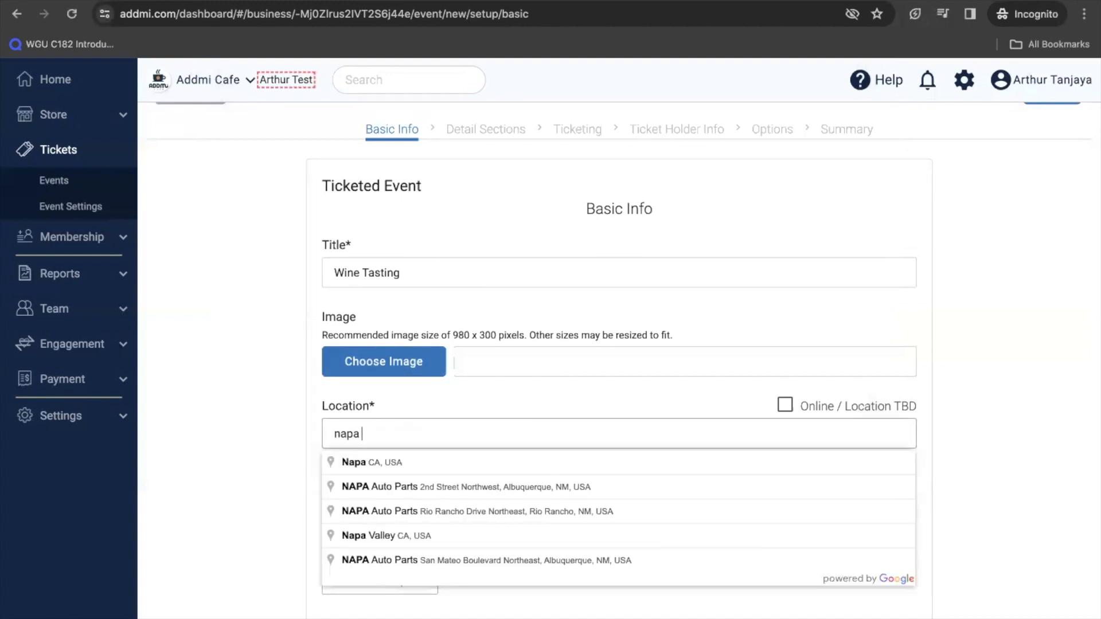
key(BackSpace)
key(BackSpace)
click(489, 467)
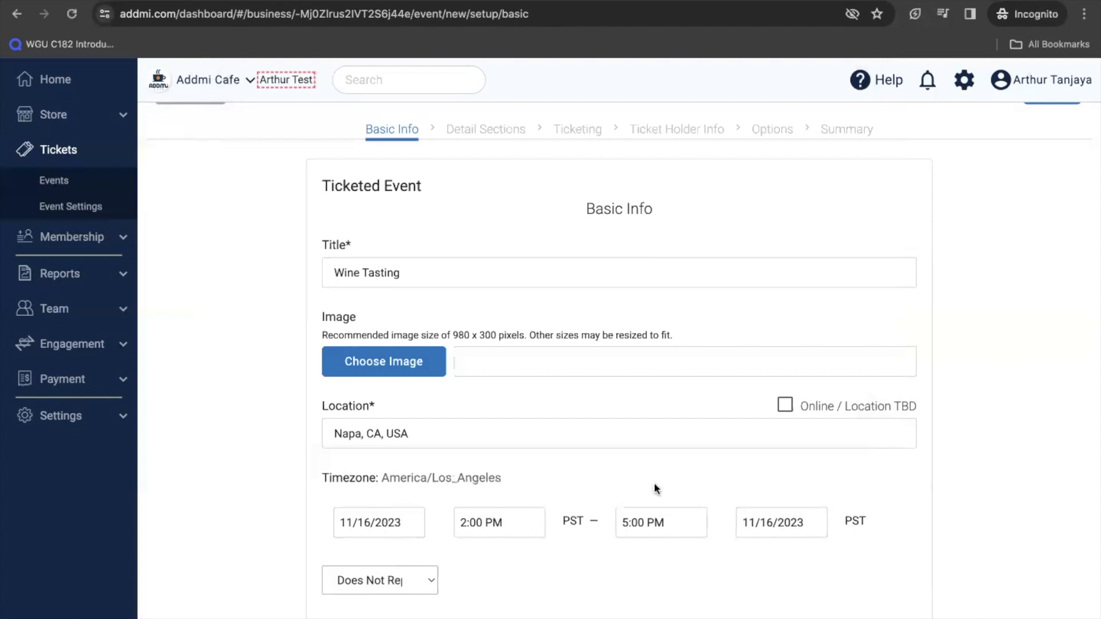
Check the repeat options available for the event's date without changing them.
scroll(717, 560, down, 1)
click(415, 588)
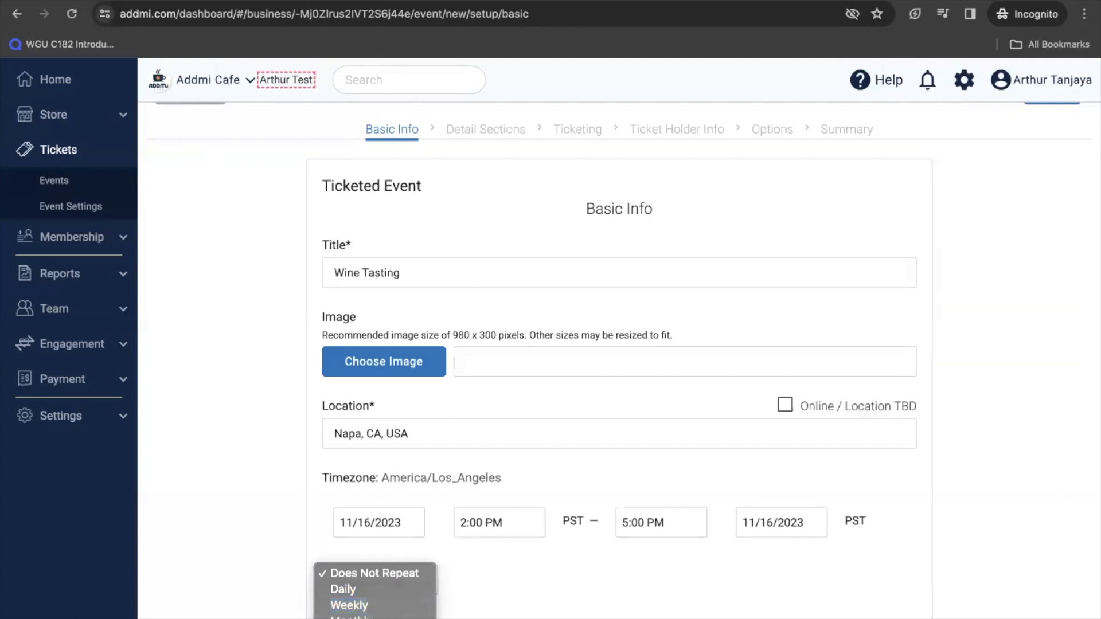
click(183, 503)
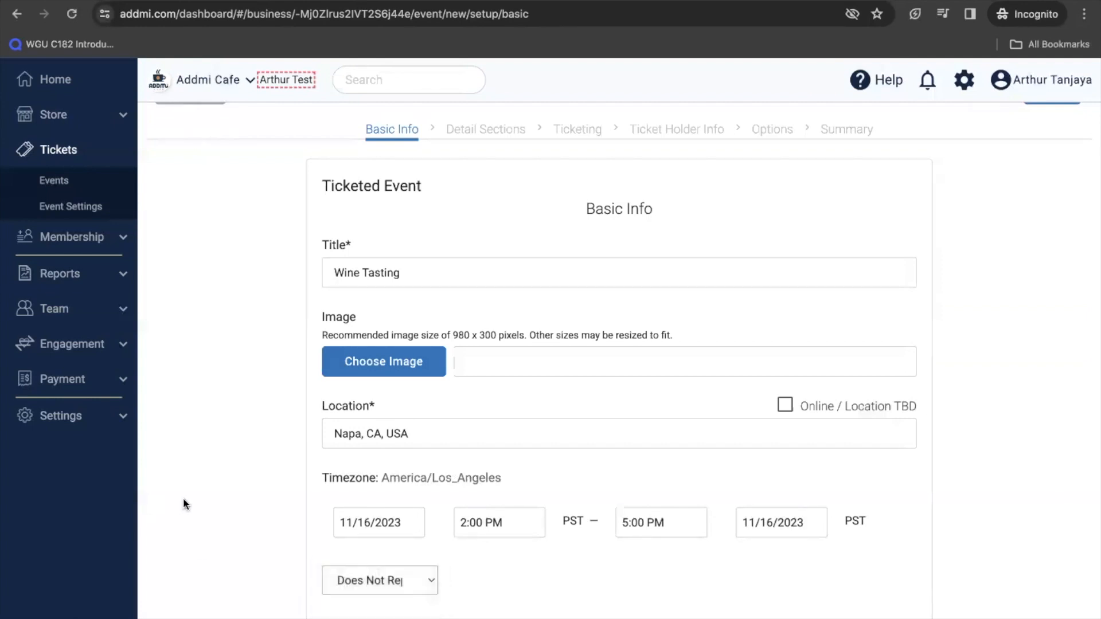
Continue the event setup to the Detail Sections stage and look over its fields.
scroll(700, 380, up, 2)
scroll(700, 381, down, 3)
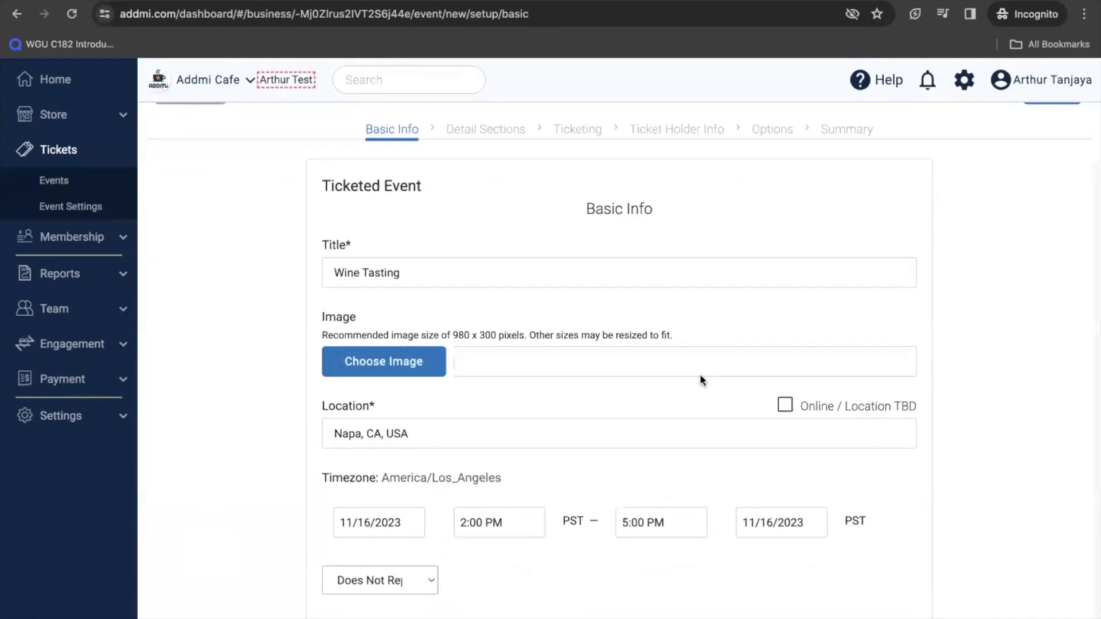
scroll(700, 381, up, 3)
click(1049, 202)
scroll(445, 236, down, 2)
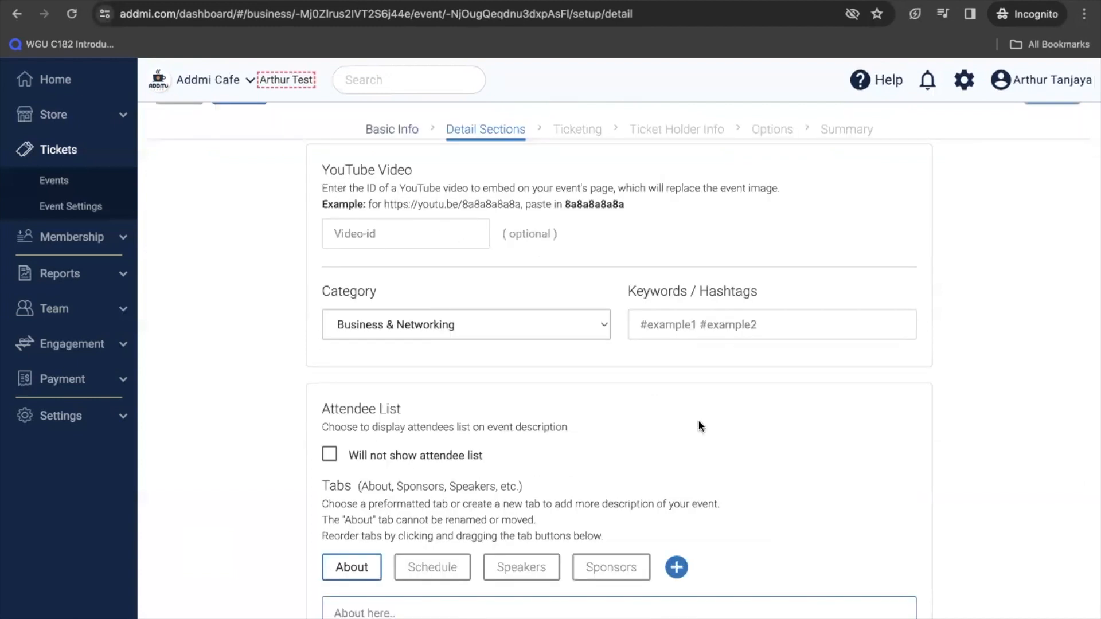
scroll(555, 345, up, 3)
scroll(555, 345, down, 3)
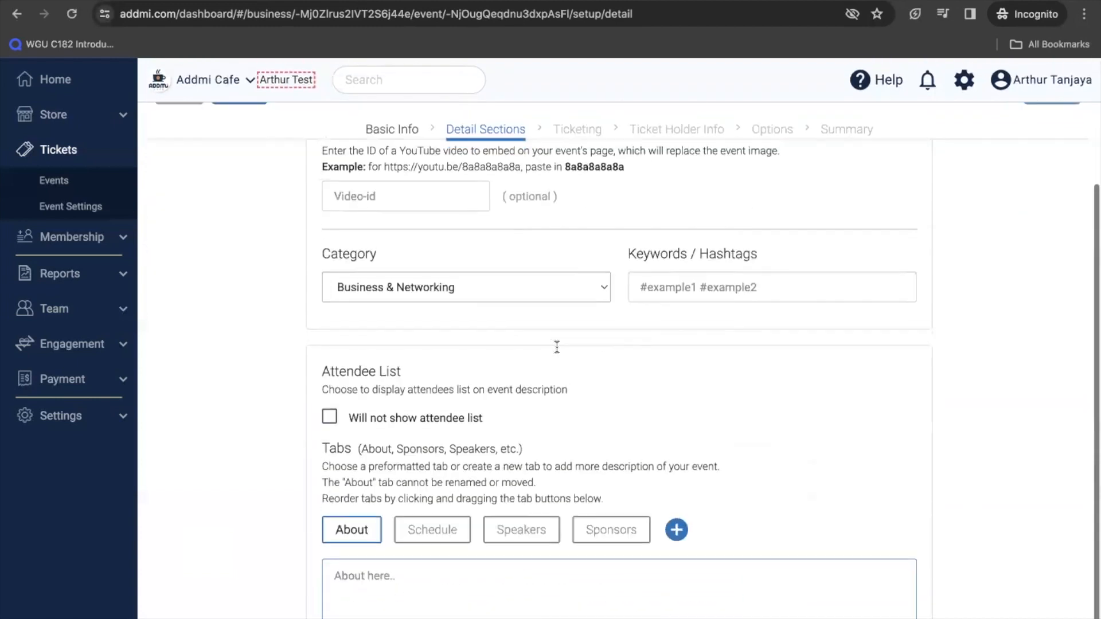
scroll(556, 347, up, 2)
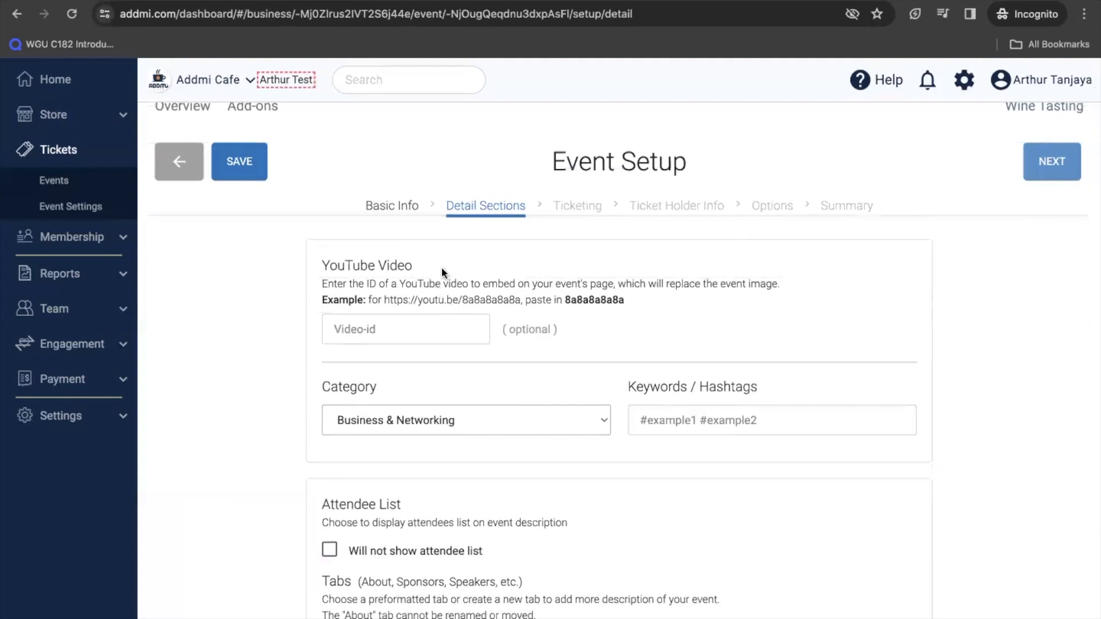
Copy the ID from the Big Sur video's share link on YouTube into the event's video ID, and clear it again.
key(ctrl+Tab)
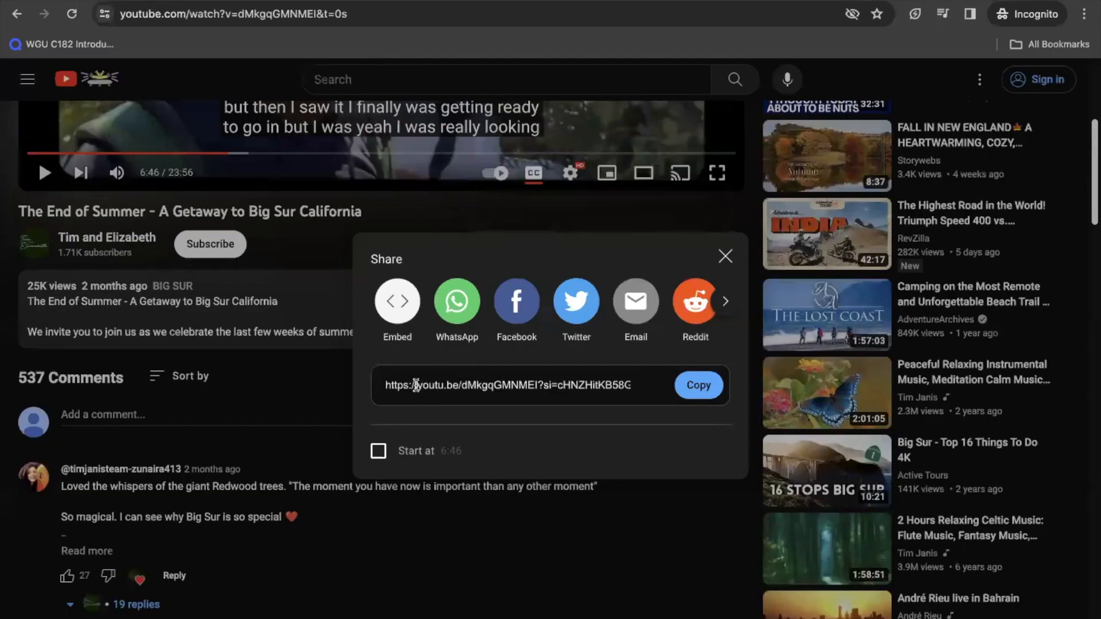
click(723, 256)
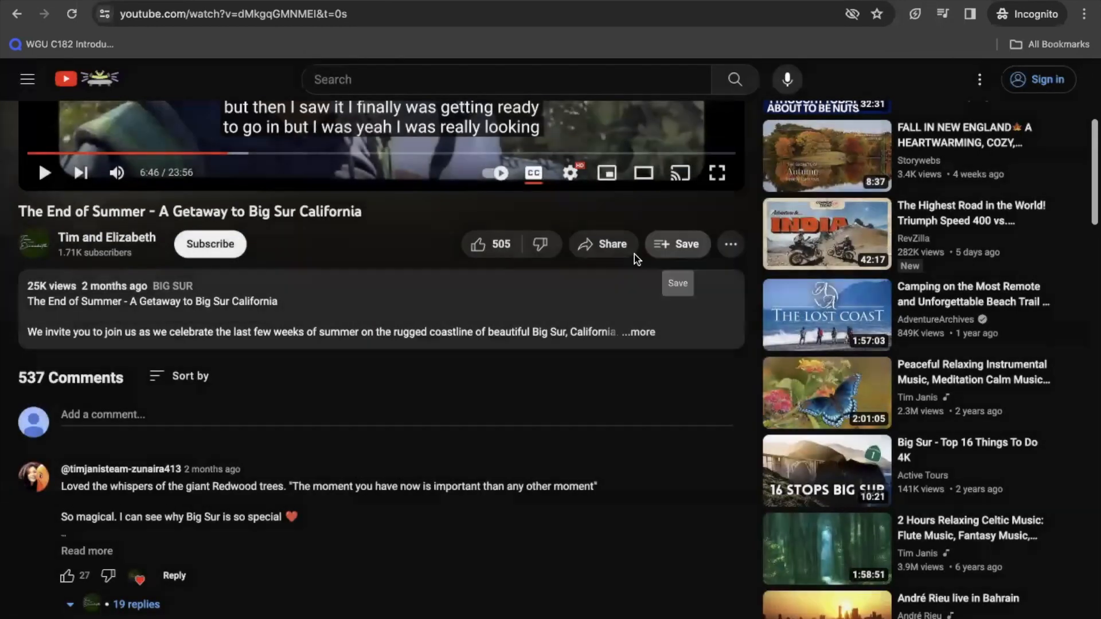
click(607, 247)
drag(457, 387, 634, 389)
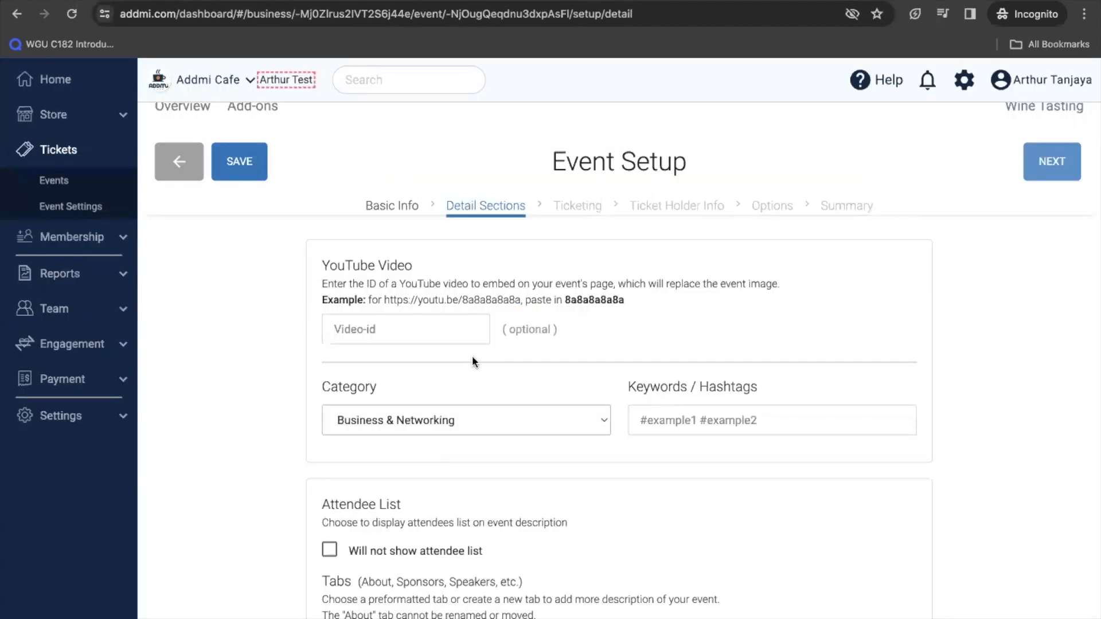
key(super+v)
click(502, 343)
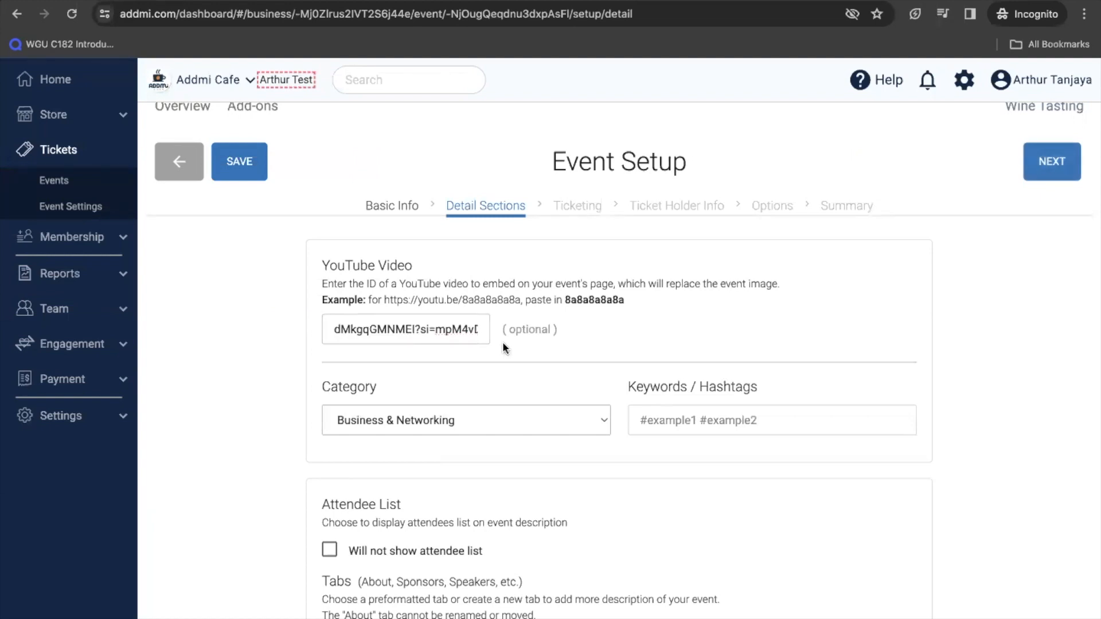
drag(335, 330, 548, 327)
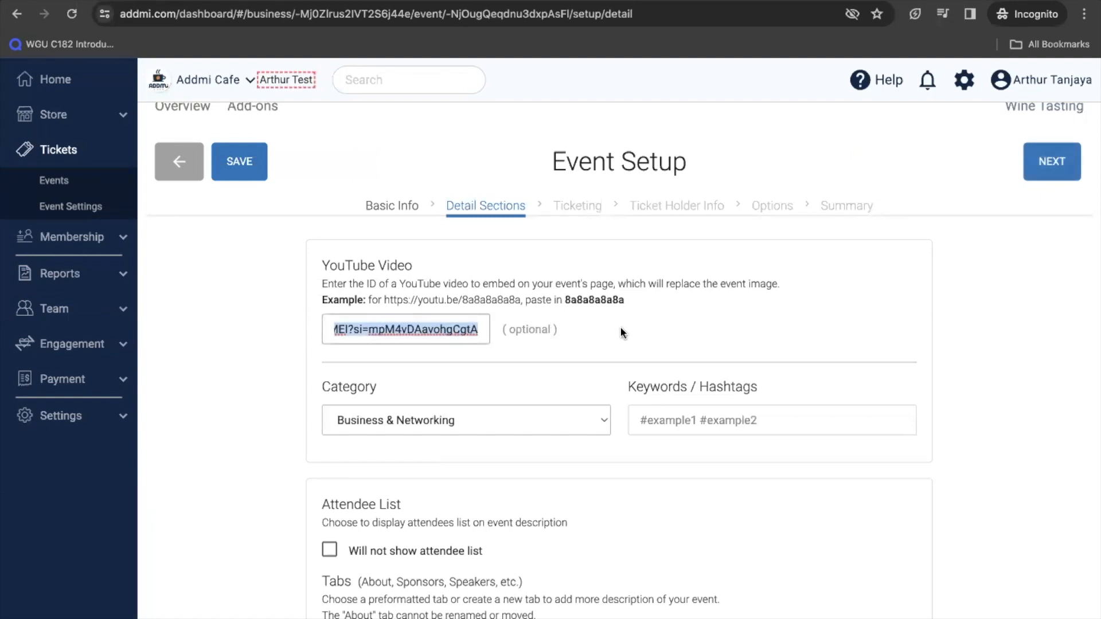
key(BackSpace)
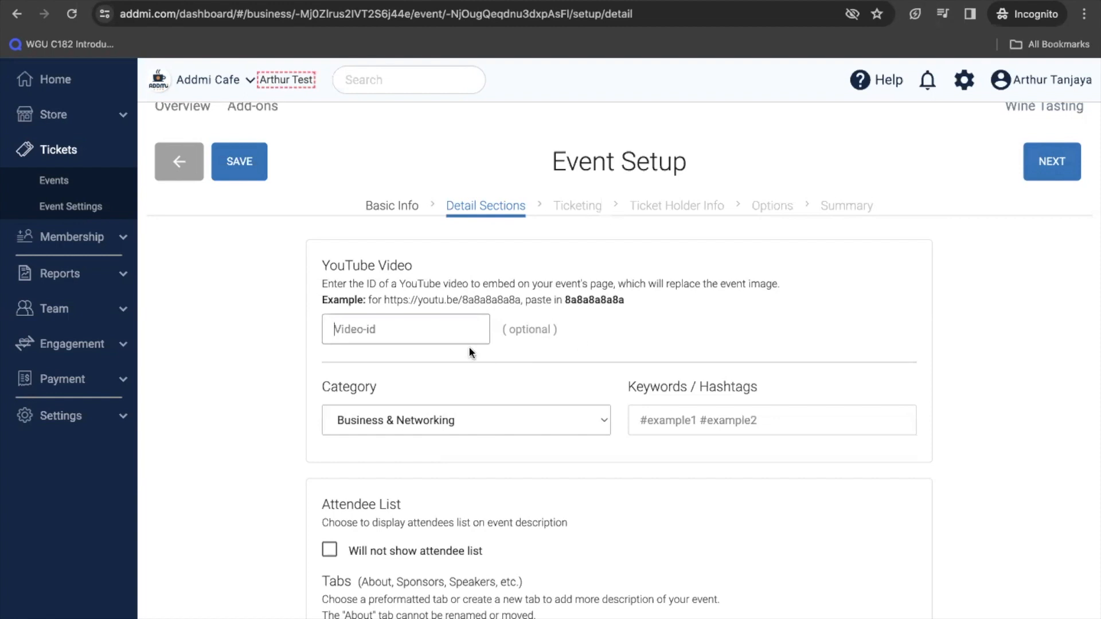
Set the event's category to Food & Drink.
scroll(470, 352, down, 3)
click(460, 287)
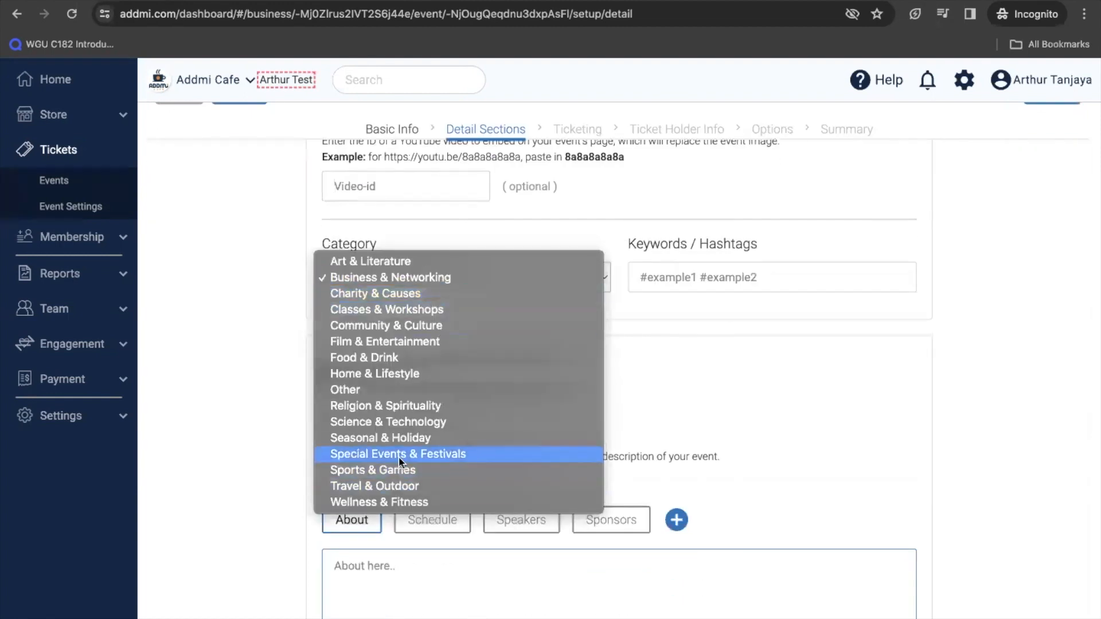
click(420, 358)
Enter the keywords "#wine #cali" for the event.
click(734, 274)
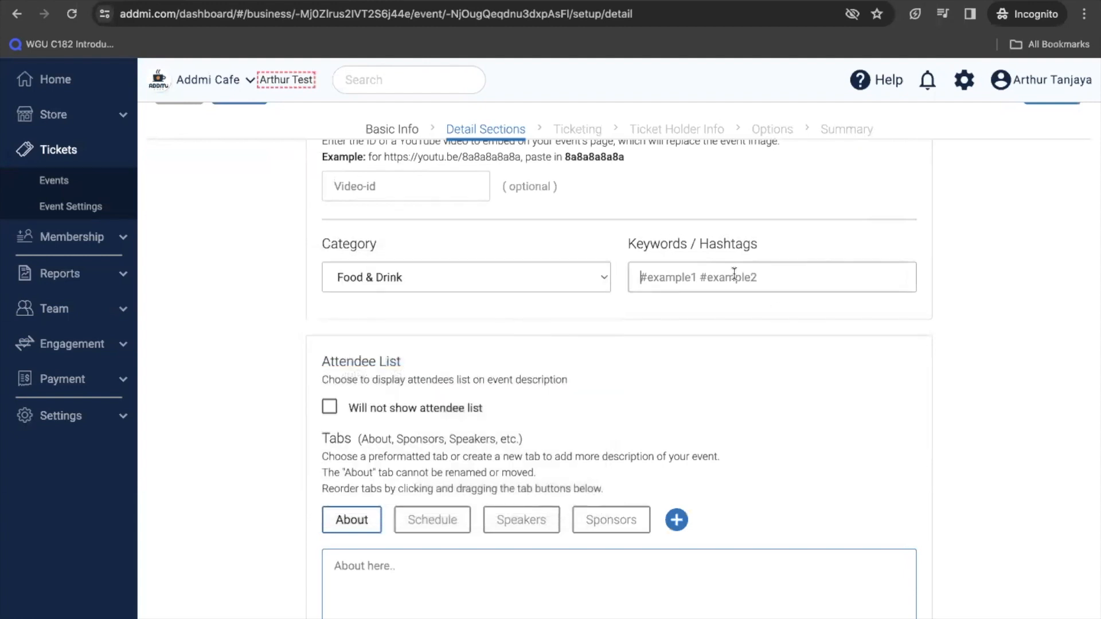
text(#)
key(BackSpace)
text(#wi)
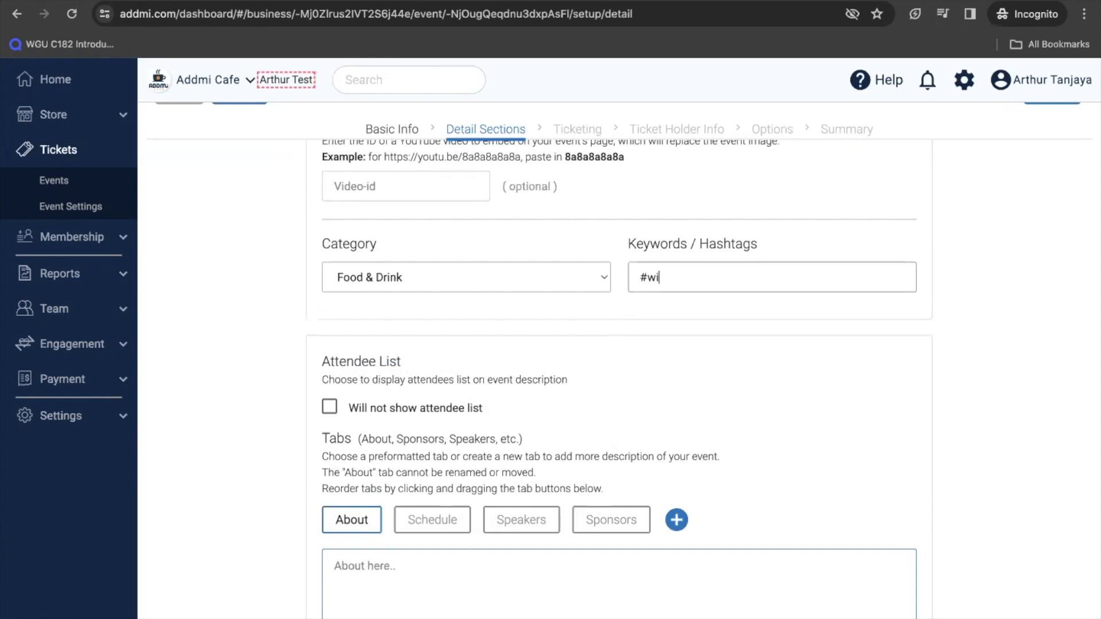
text(ene #cali)
click(744, 326)
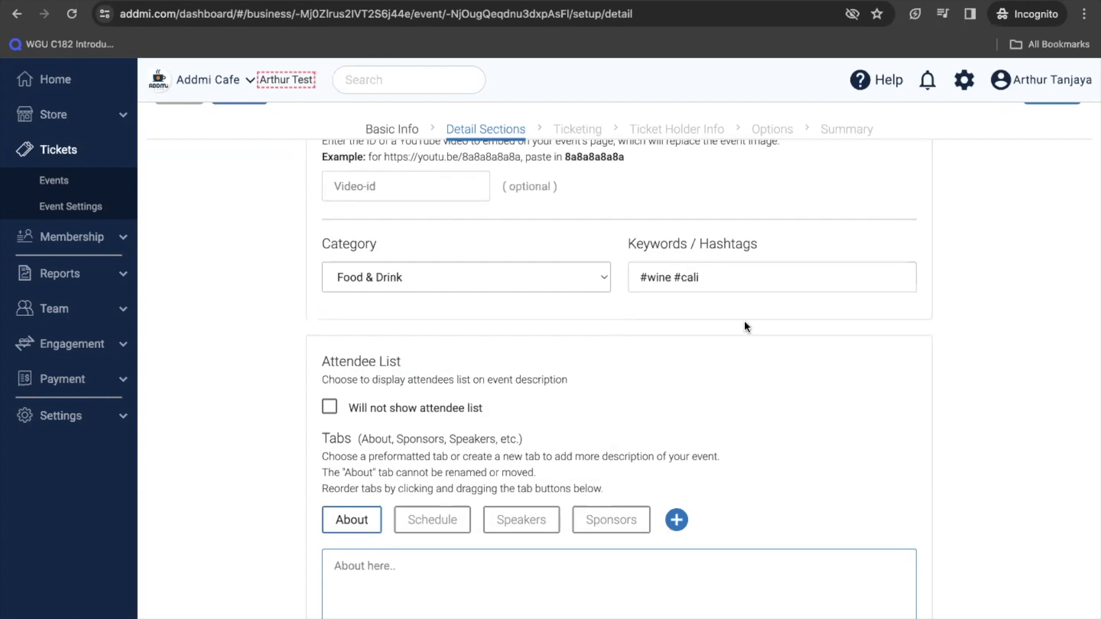
Turn on showing the attendee list in the event description and turn it off again.
scroll(744, 325, down, 1)
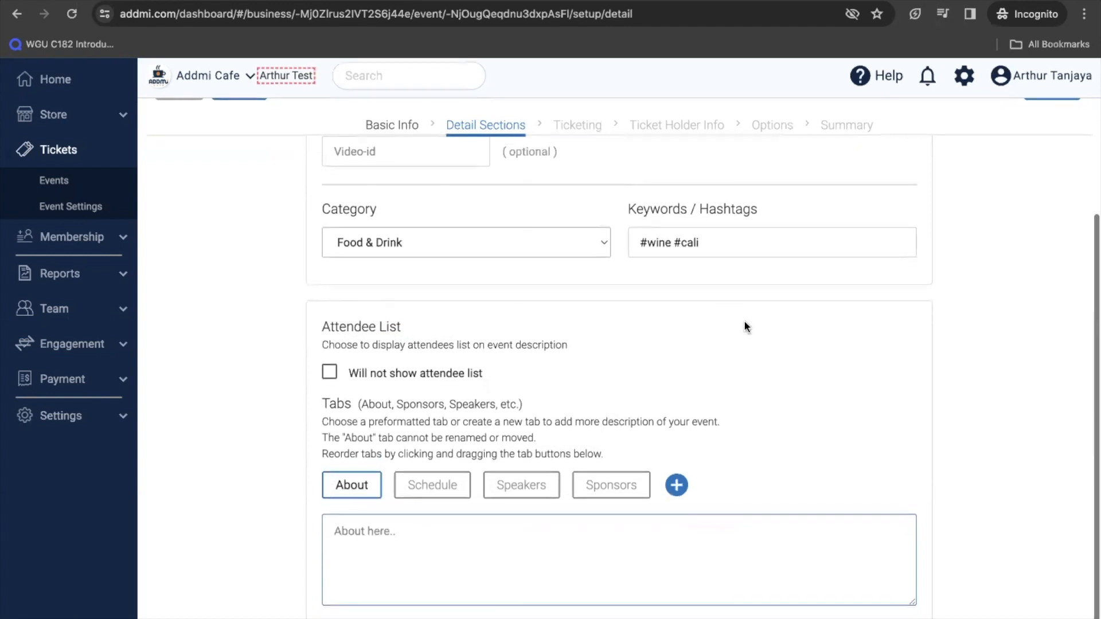
click(329, 376)
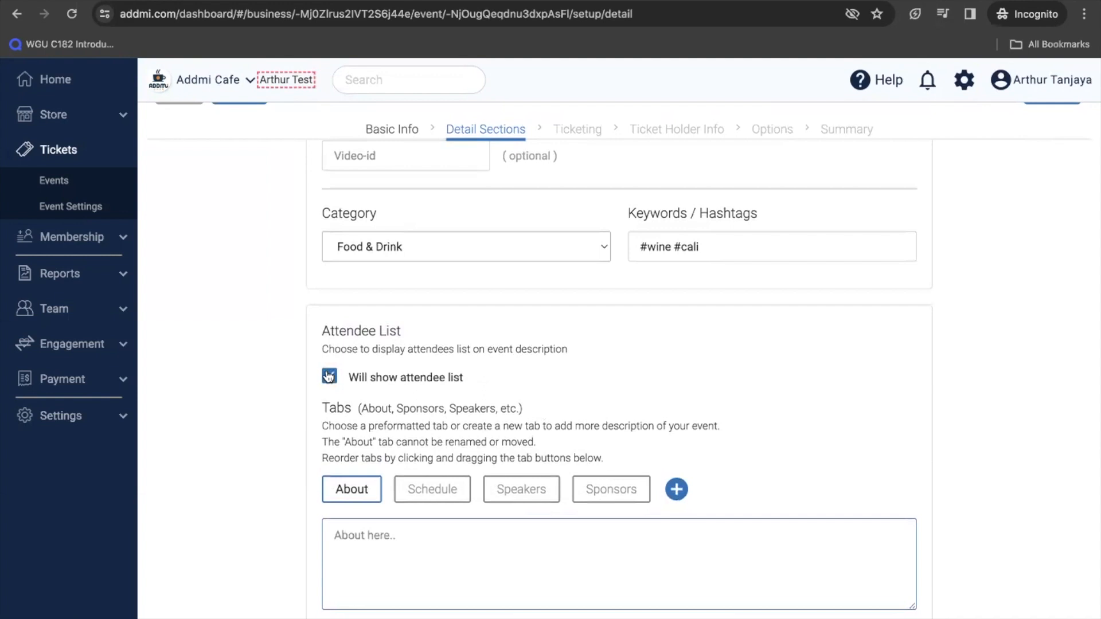
click(329, 376)
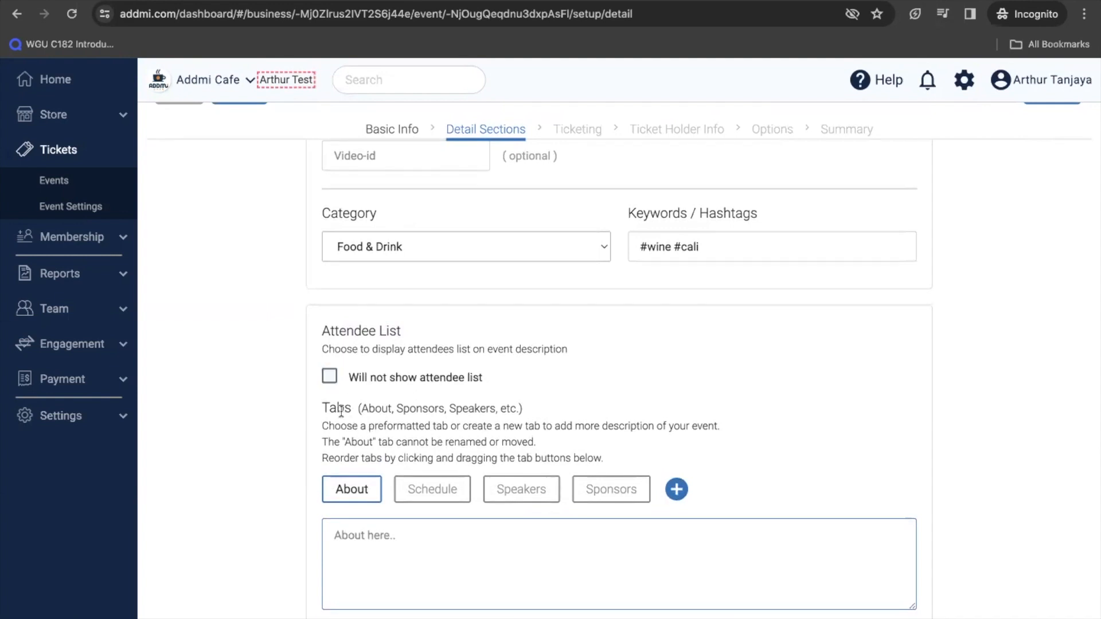
Enter "Fun Event!" as the text of the event's About tab.
drag(330, 409, 432, 409)
click(433, 409)
click(379, 587)
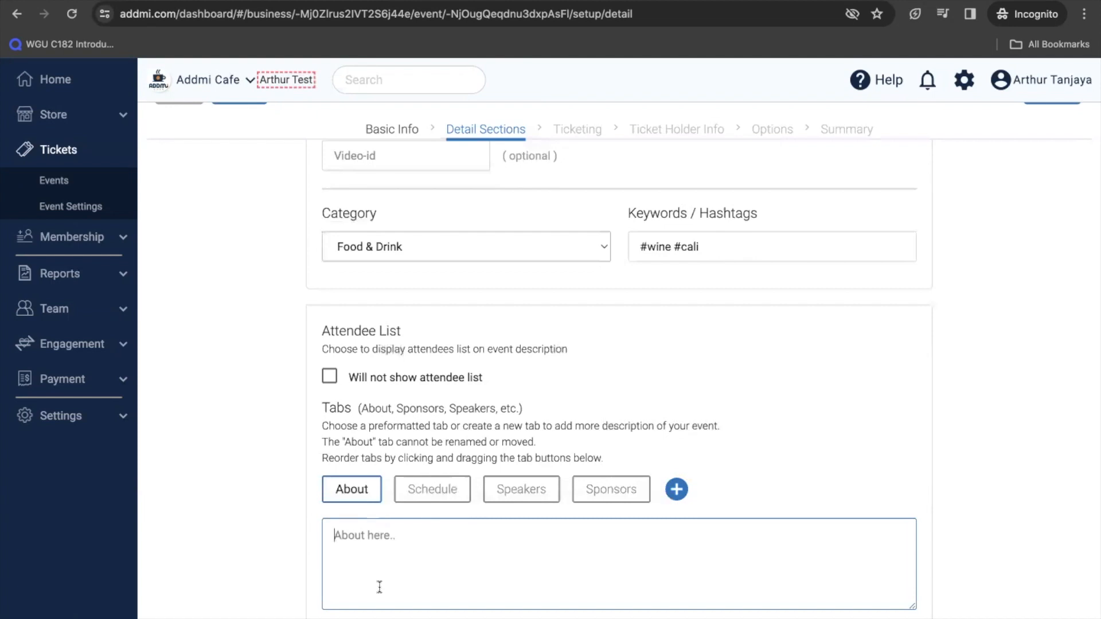
text(Fun Event!)
Add a Schedule tab with a new item named "Wine event schedule" and reset the item's date and time.
click(423, 493)
click(477, 217)
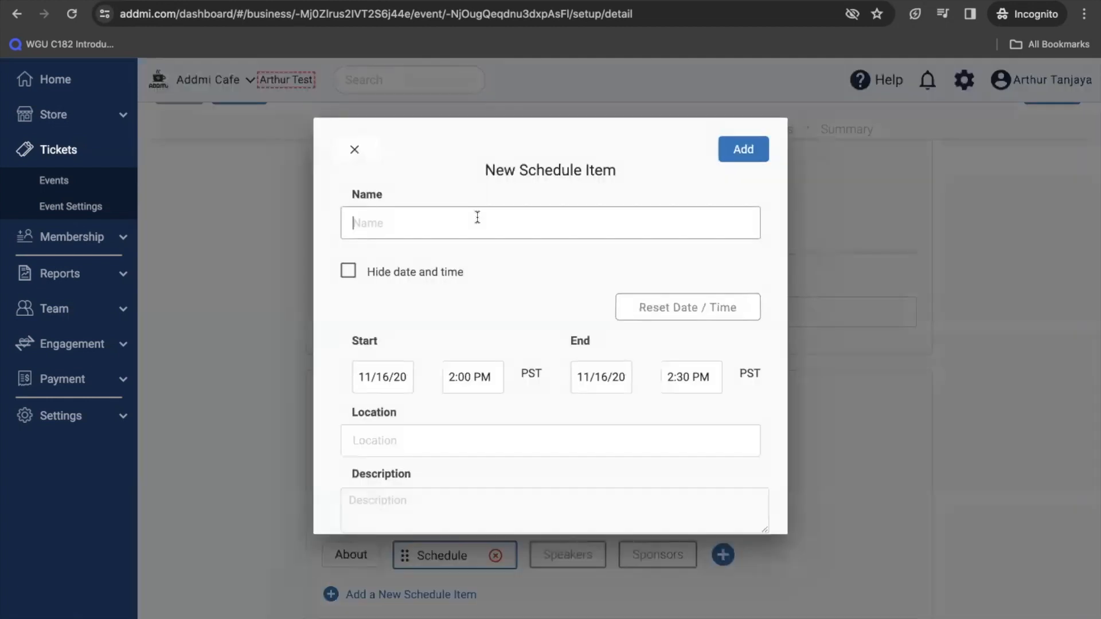
scroll(495, 383, down, 2)
scroll(494, 384, up, 2)
text(Wine event schedul)
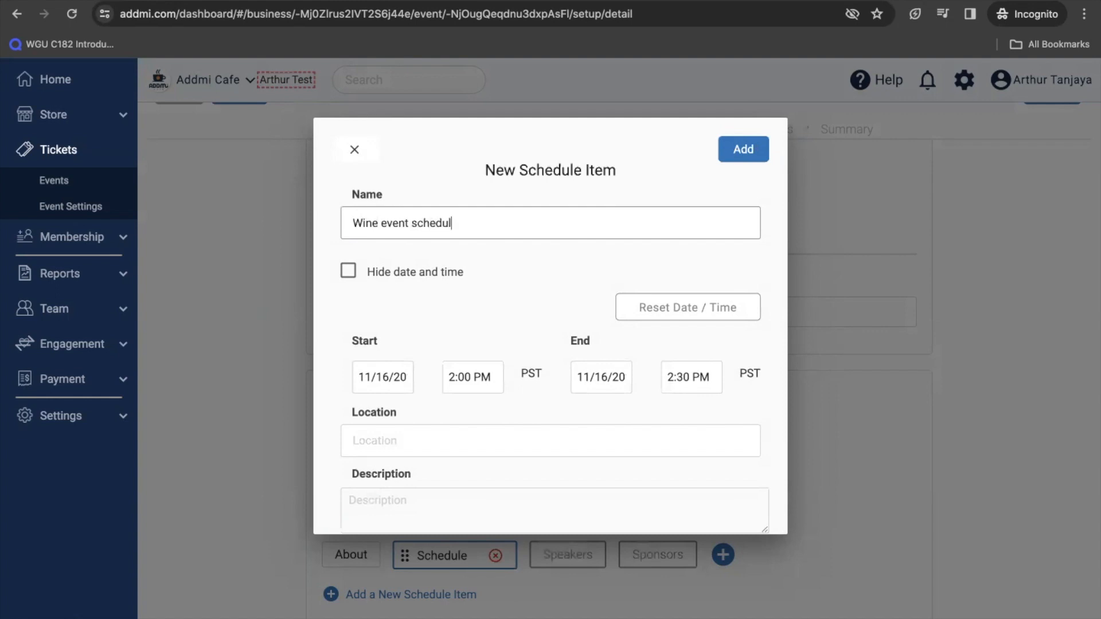
text(e)
click(685, 308)
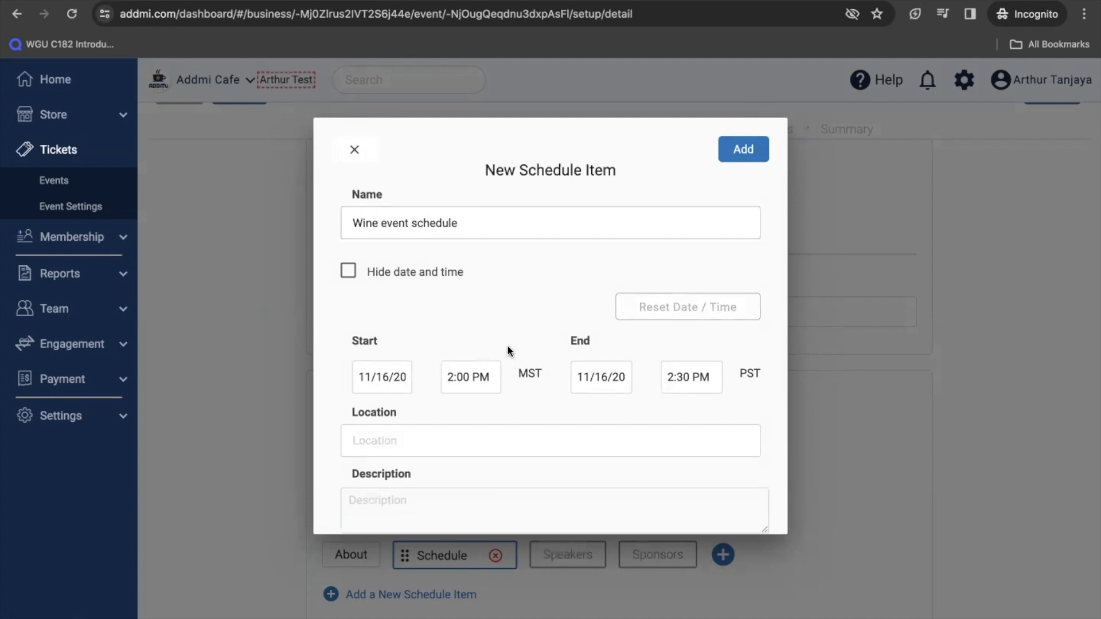
Give the schedule item the location "hfijdshhsdf" and the description "skjdfbsdkjfhs", and add it to the schedule.
scroll(506, 345, down, 2)
click(494, 319)
text(hfjdshhsdf)
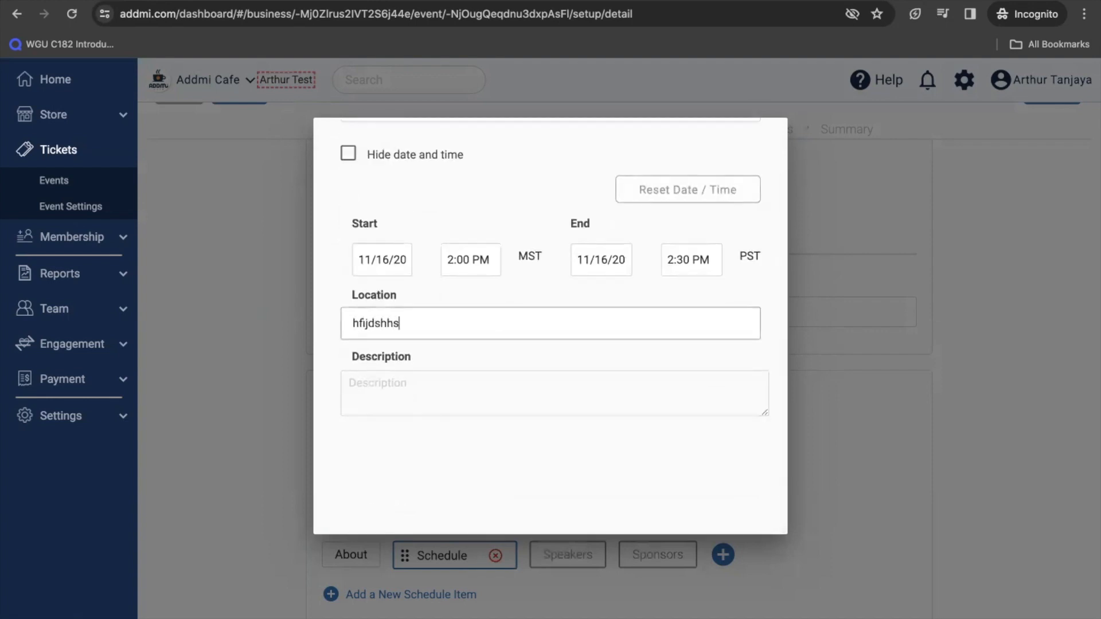
click(467, 391)
text(skjdfbsdkjfhs)
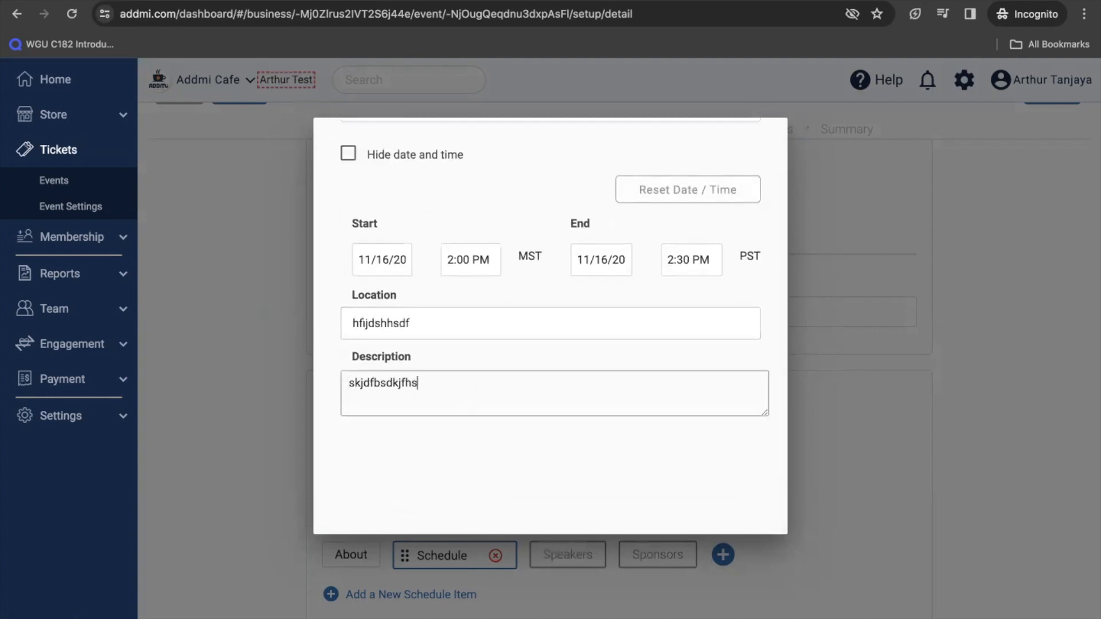
drag(473, 428, 548, 126)
click(534, 188)
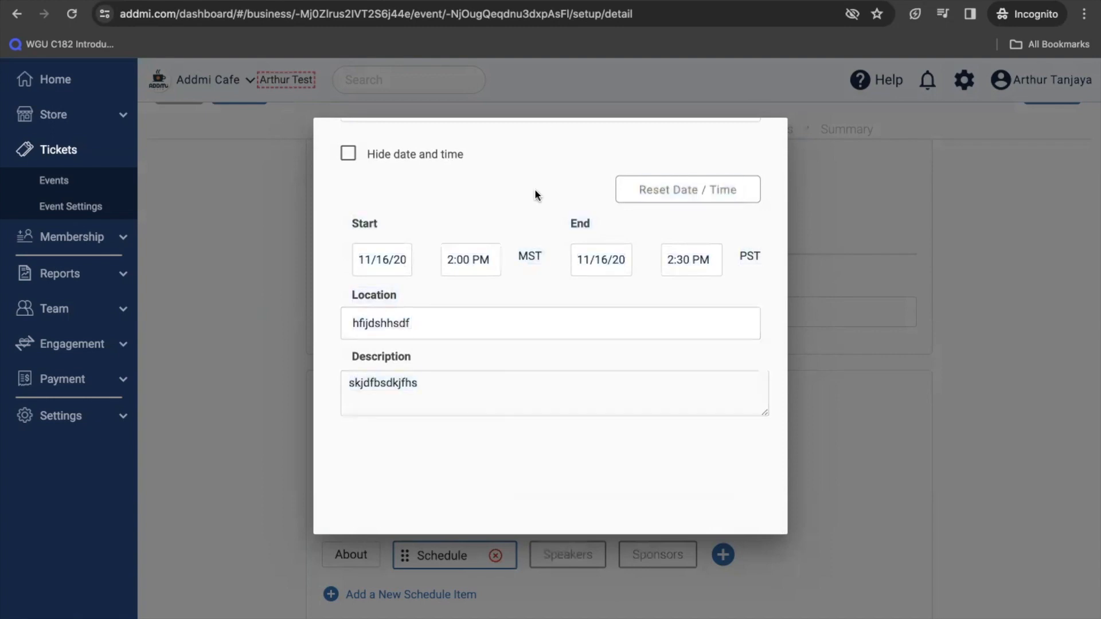
scroll(534, 188, up, 2)
click(730, 148)
scroll(496, 249, down, 3)
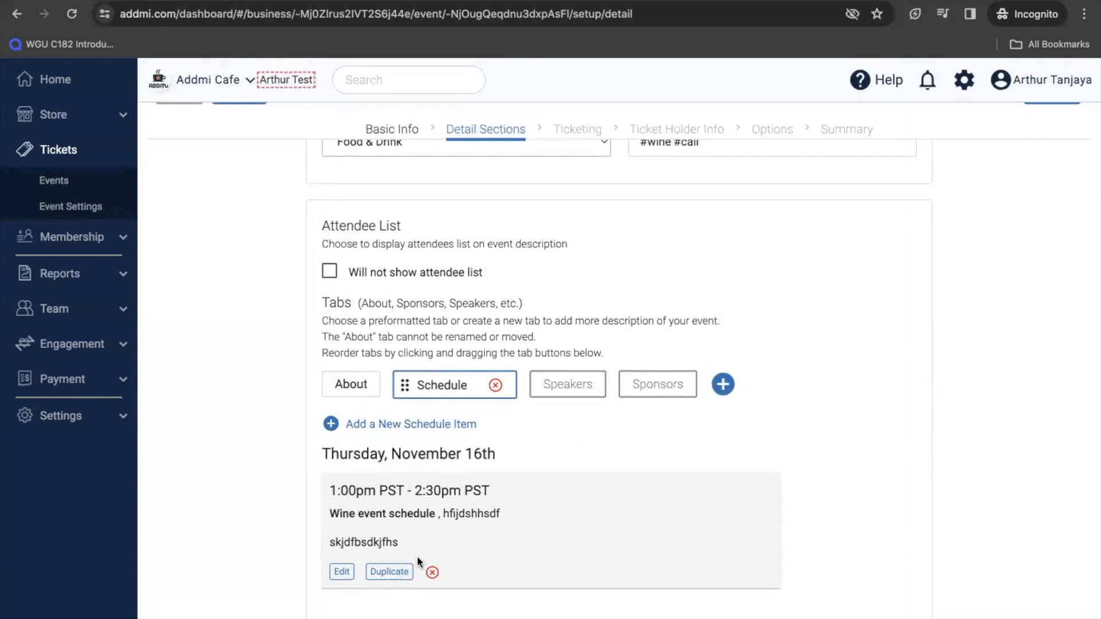
Try to add a second, unnamed schedule item with the location "dfjsdhfls" and the description "sdlkfhjldskf".
click(386, 424)
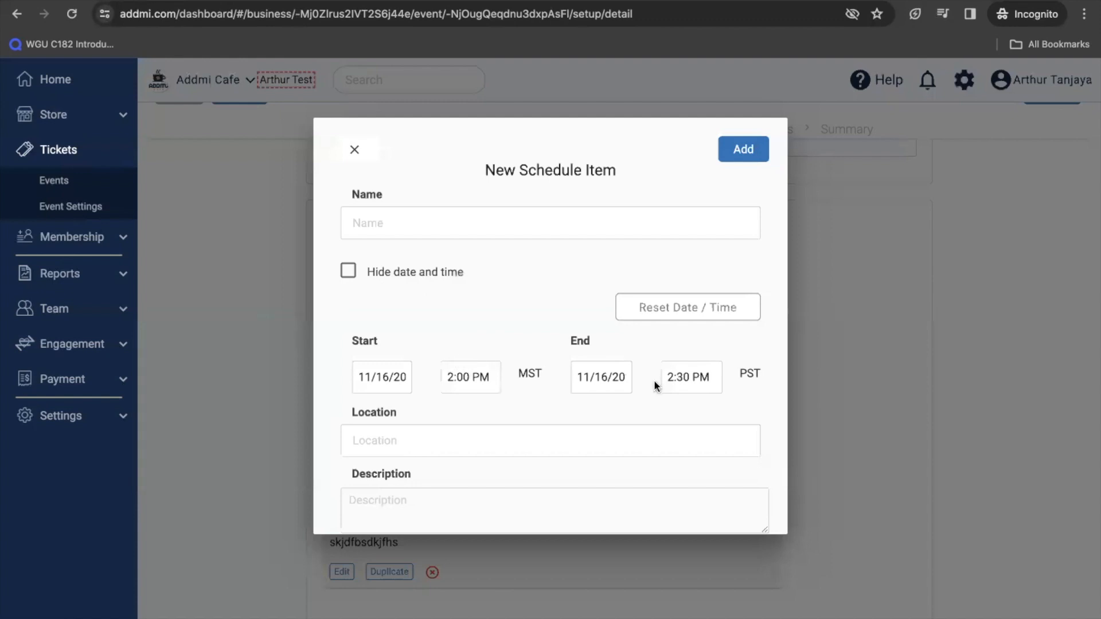
scroll(657, 381, down, 2)
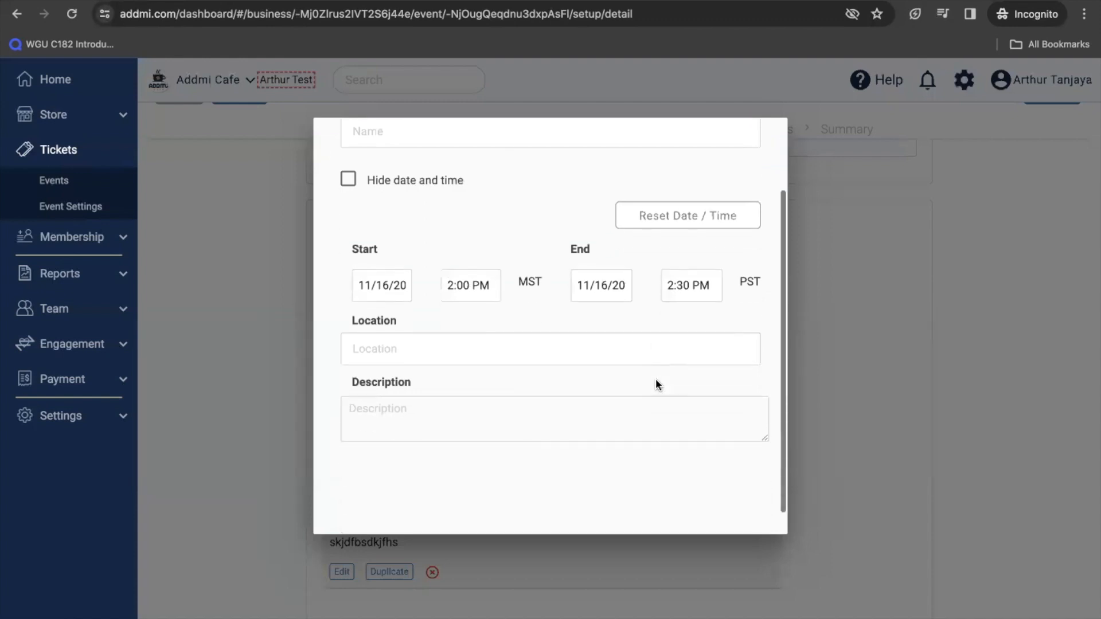
click(600, 361)
text(dfjsdhfls)
click(554, 425)
text(sdlkfhjldskf)
scroll(624, 455, down, 1)
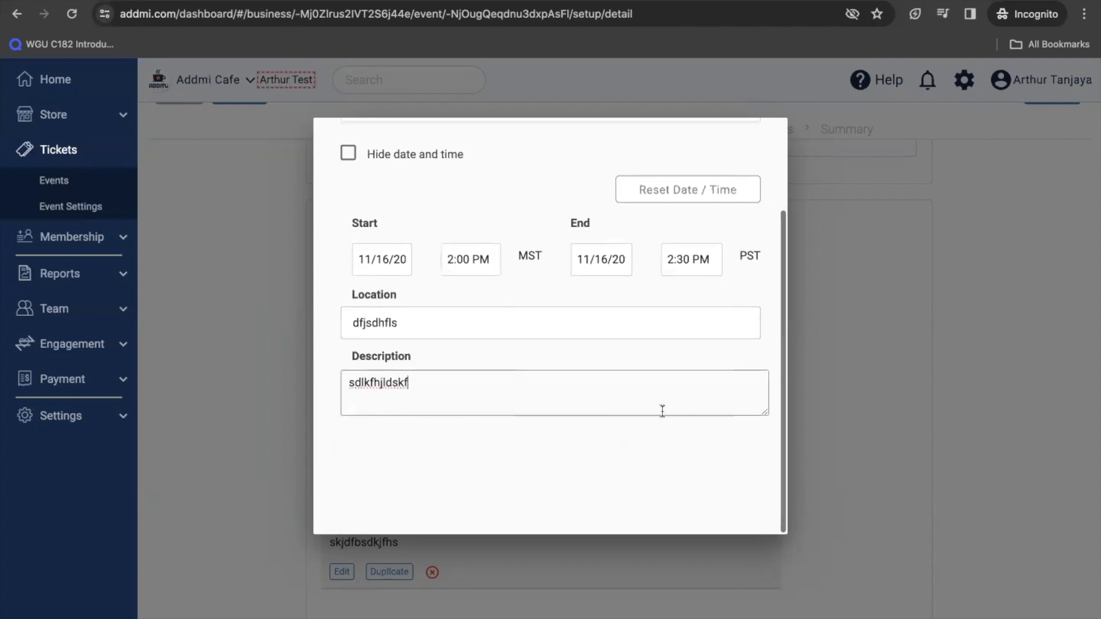
scroll(662, 411, up, 3)
click(743, 149)
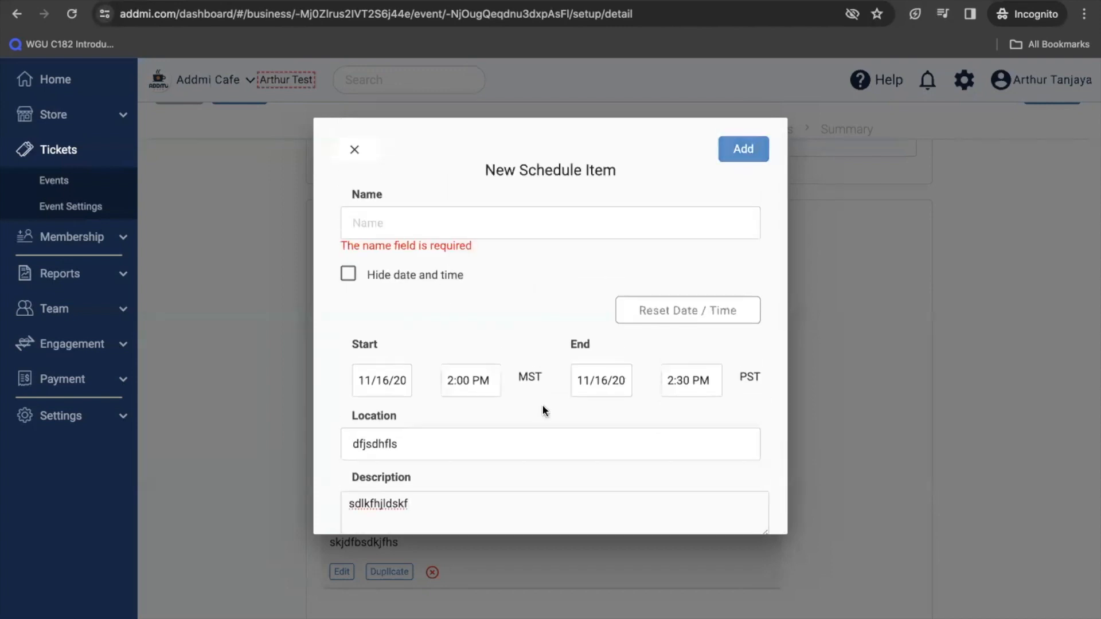
click(457, 221)
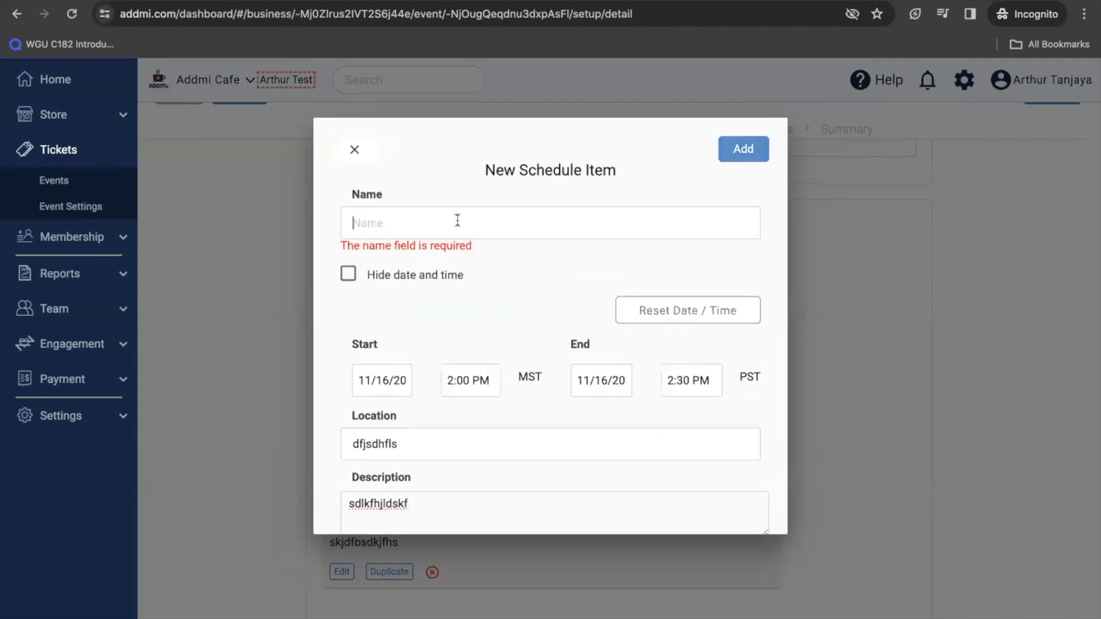
Discard the unfinished schedule item and delete the Schedule tab from the event.
click(354, 149)
click(498, 386)
click(609, 179)
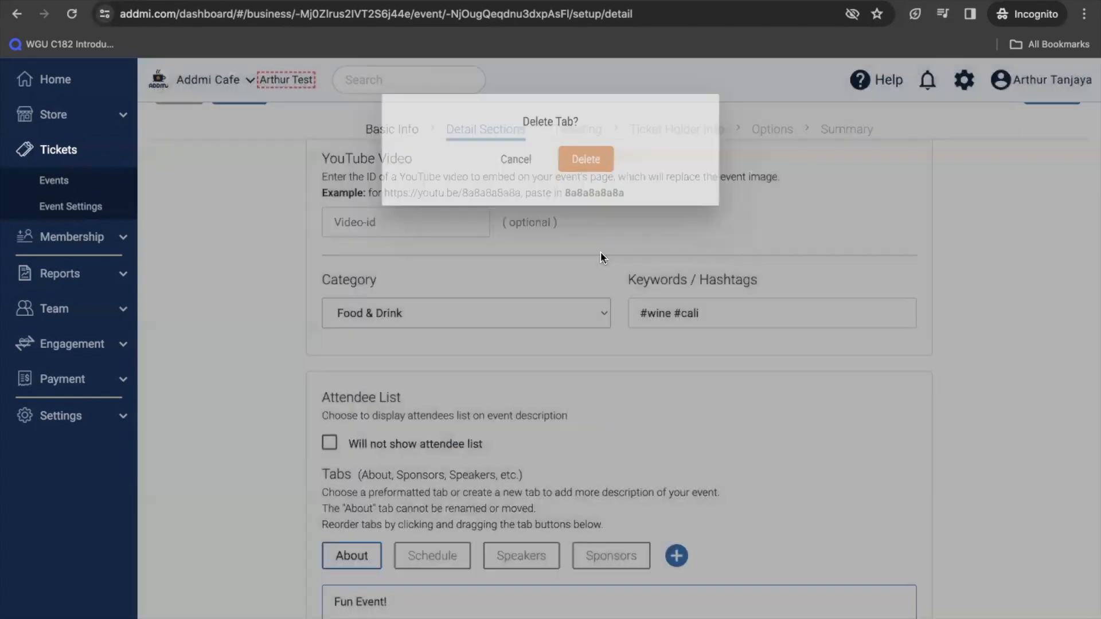
Add a Speakers tab, look through the new speaker form, close it and delete the tab again.
scroll(510, 401, down, 2)
click(511, 487)
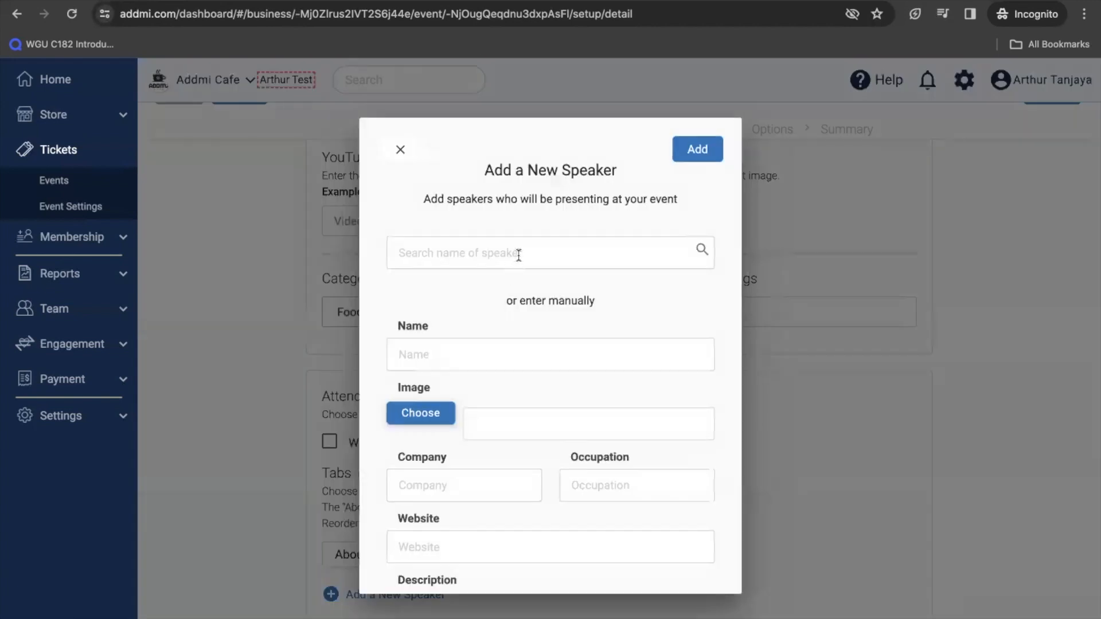
scroll(491, 358, down, 3)
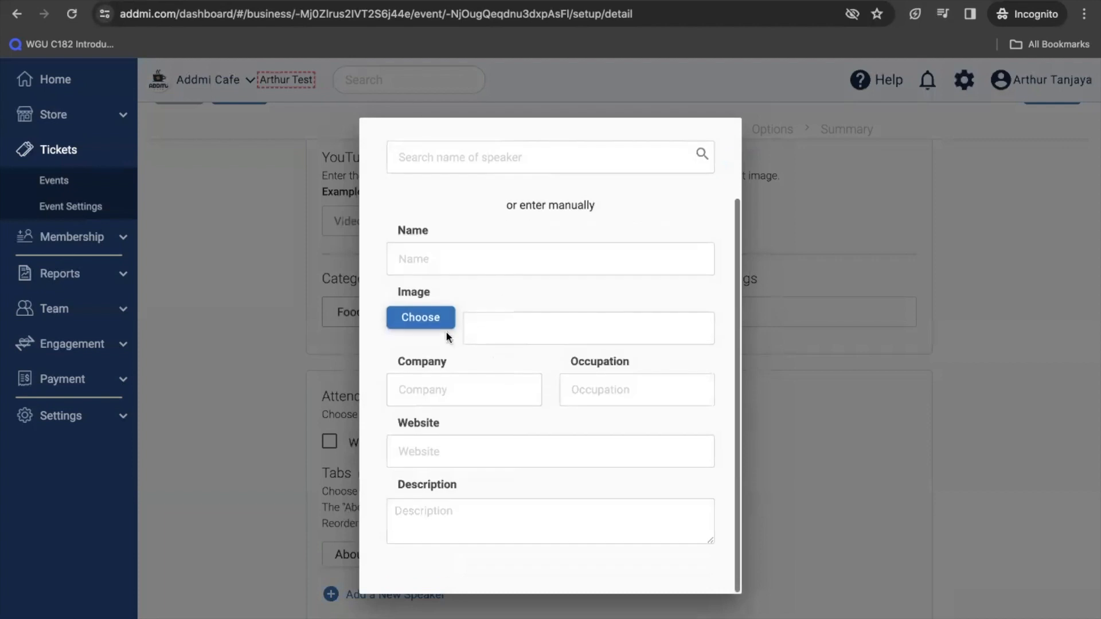
scroll(417, 201, up, 3)
key(Escape)
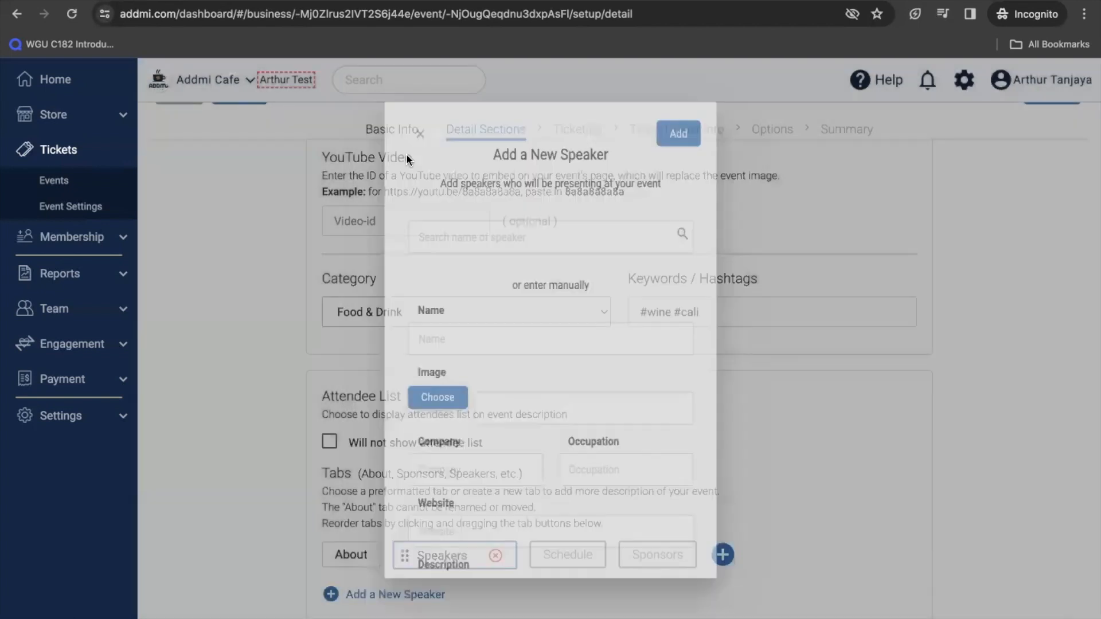
click(495, 556)
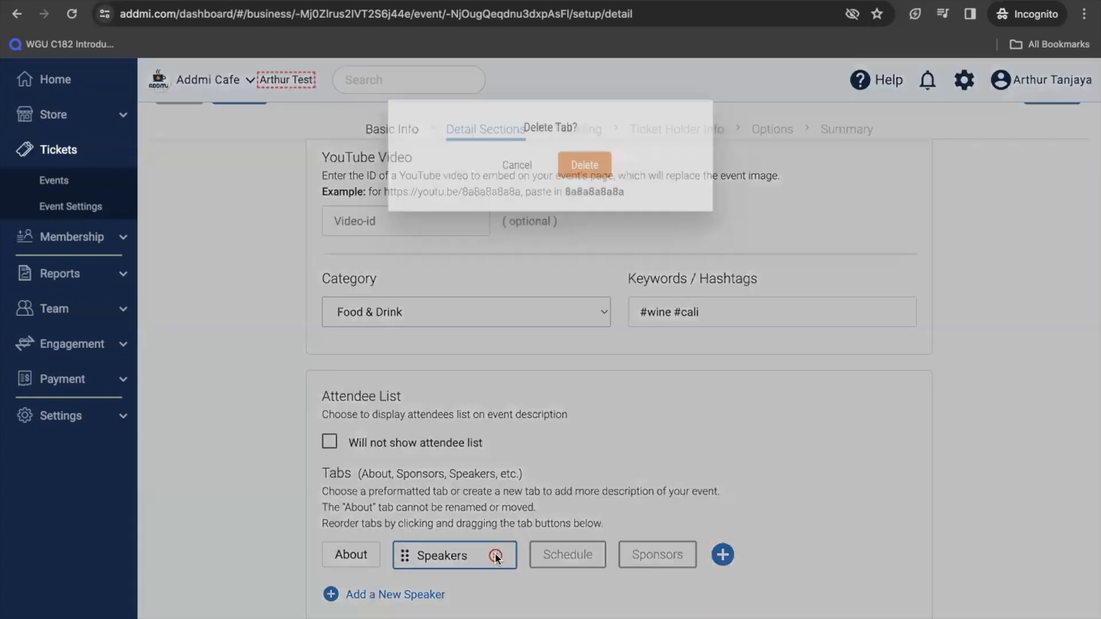
click(596, 186)
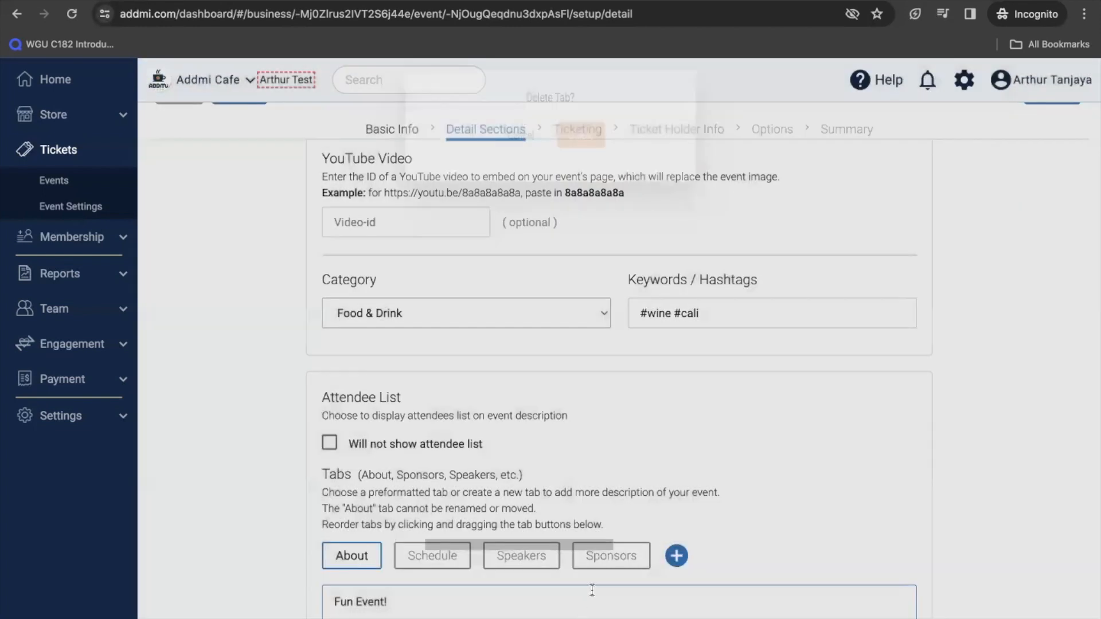
Continue from the detail sections to the Ticketing stage of the event setup.
scroll(594, 582, down, 2)
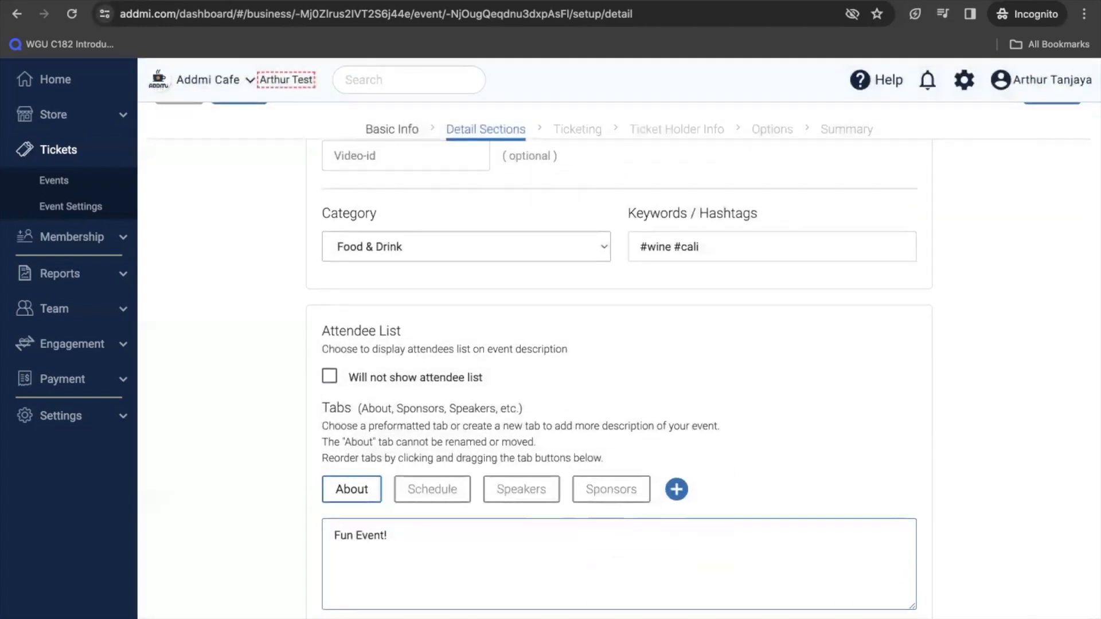
scroll(613, 521, up, 3)
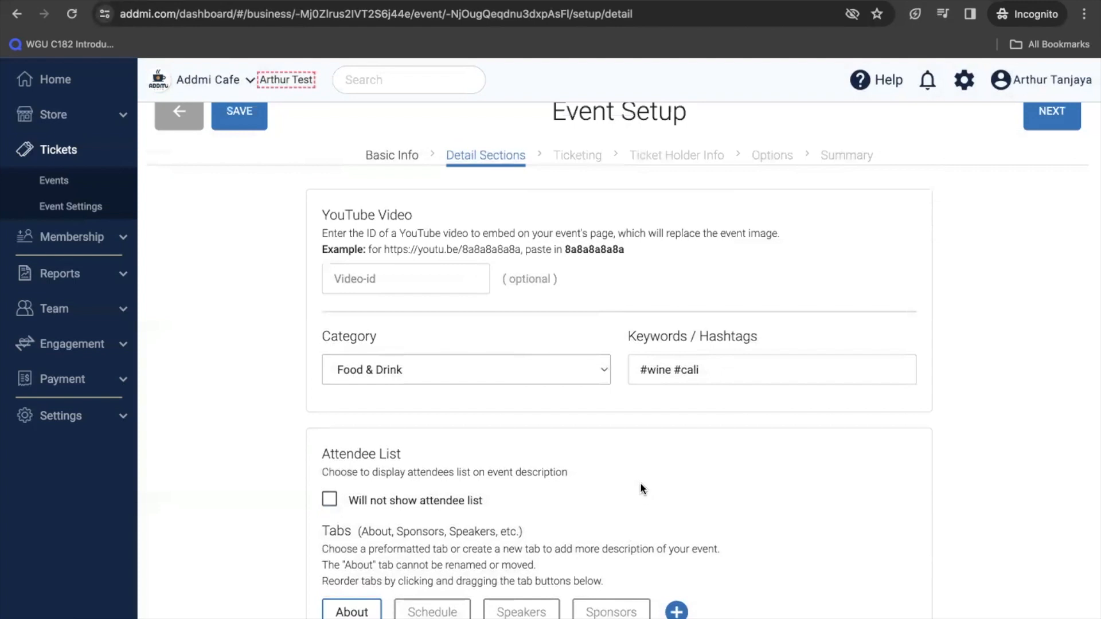
click(1029, 122)
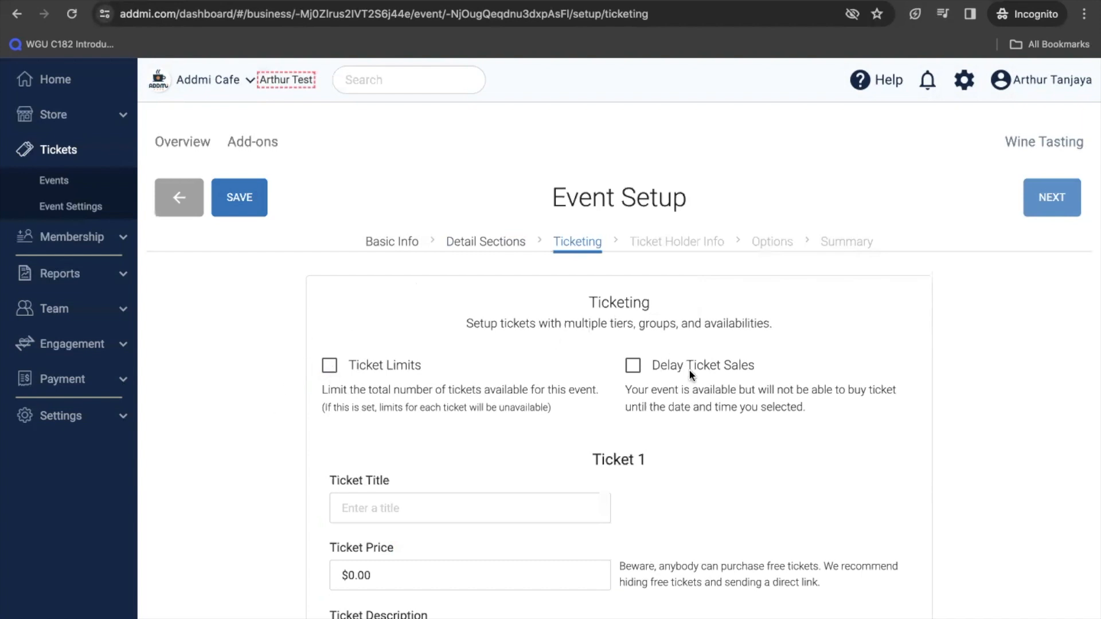
Title the first ticket "GA" and set its price to $150.00.
scroll(669, 401, down, 7)
scroll(668, 400, up, 2)
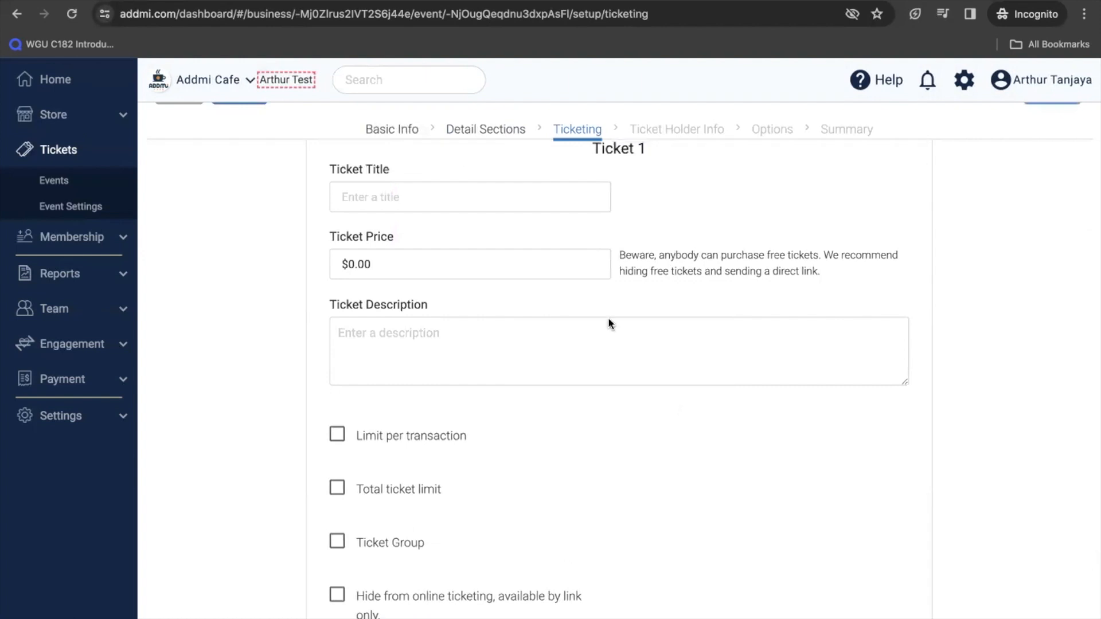
text(GA)
click(524, 262)
text(1)
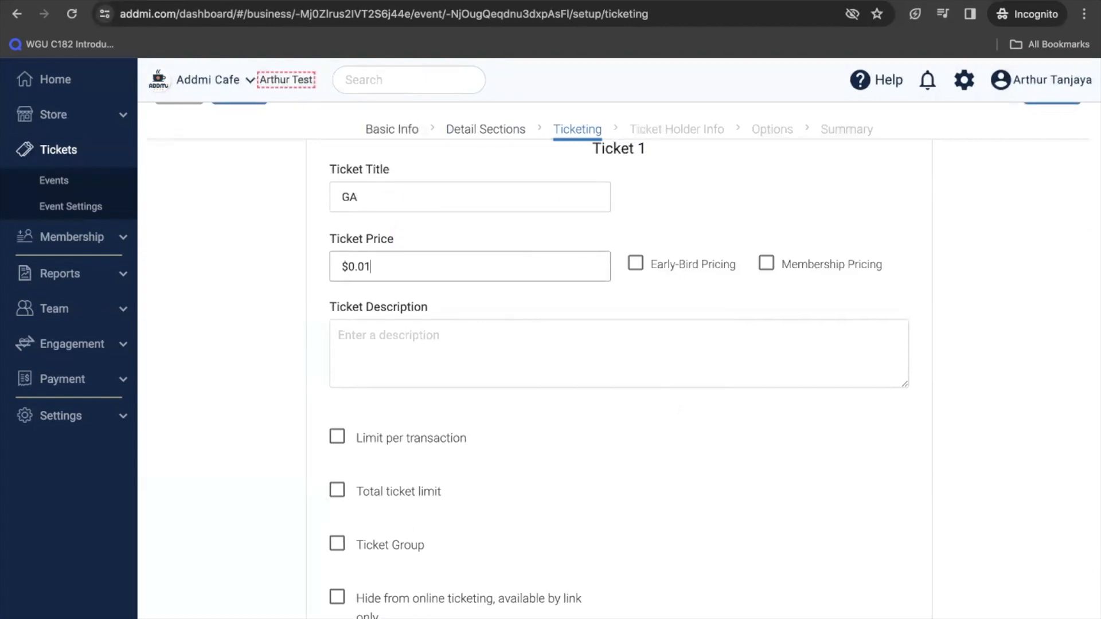
text(50.00)
Enable early-bird pricing for the GA ticket at $120.00, view the end date choices, and turn early-bird pricing off again.
click(631, 264)
click(525, 334)
text(120.00)
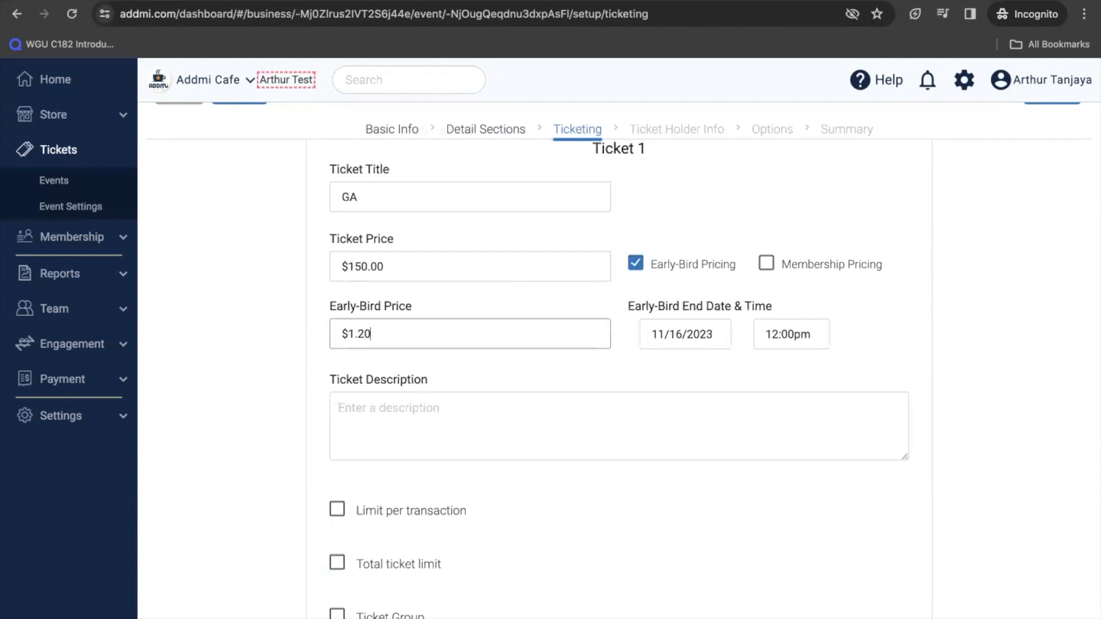
click(723, 330)
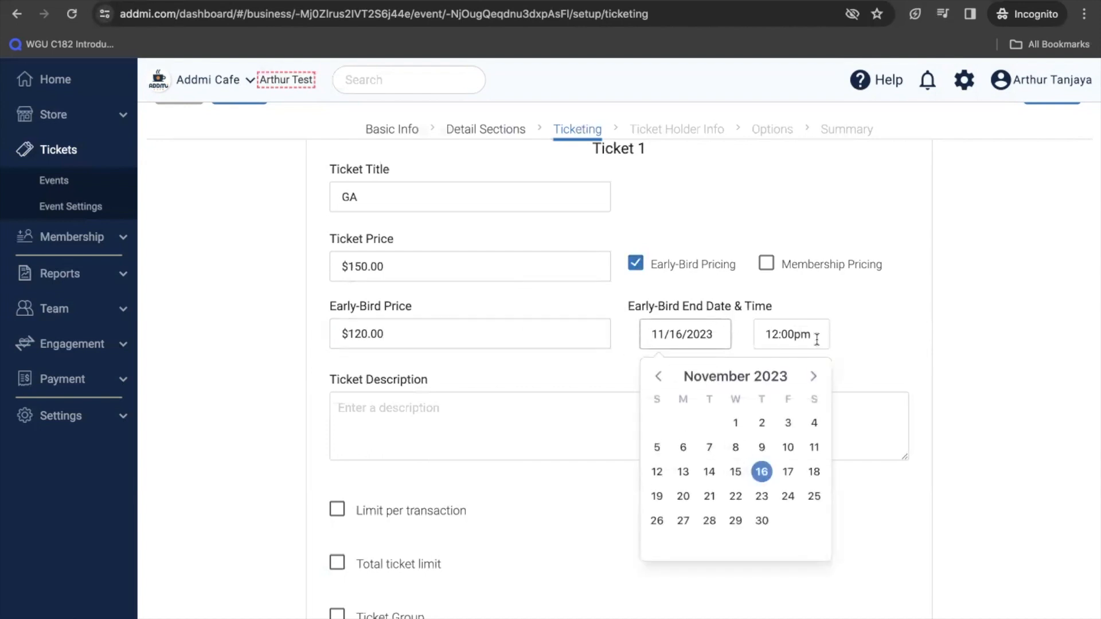
click(857, 365)
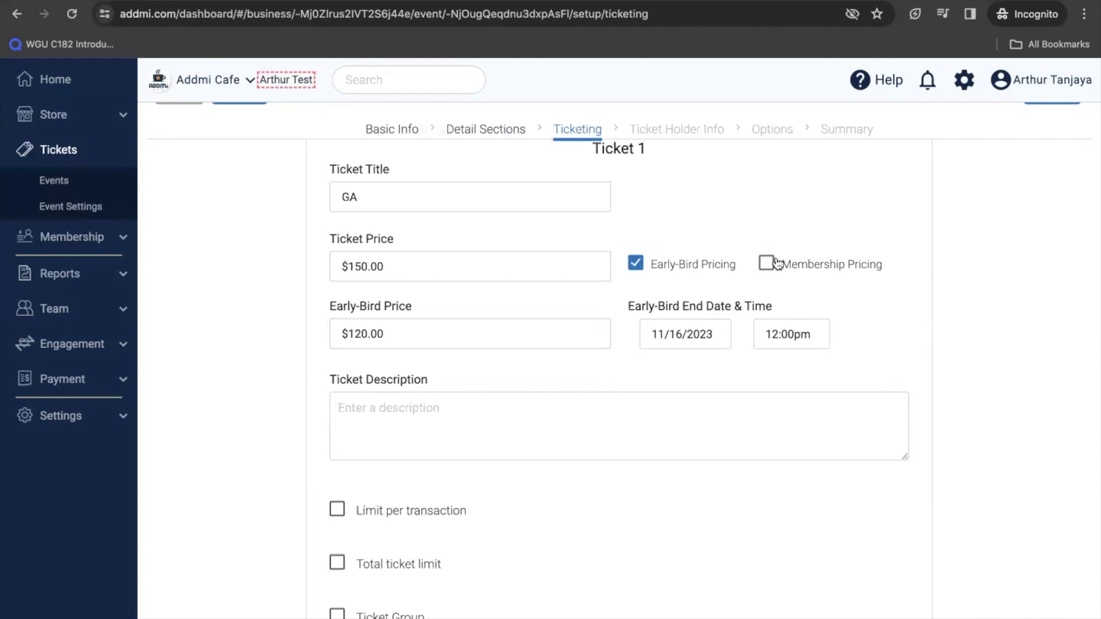
click(692, 267)
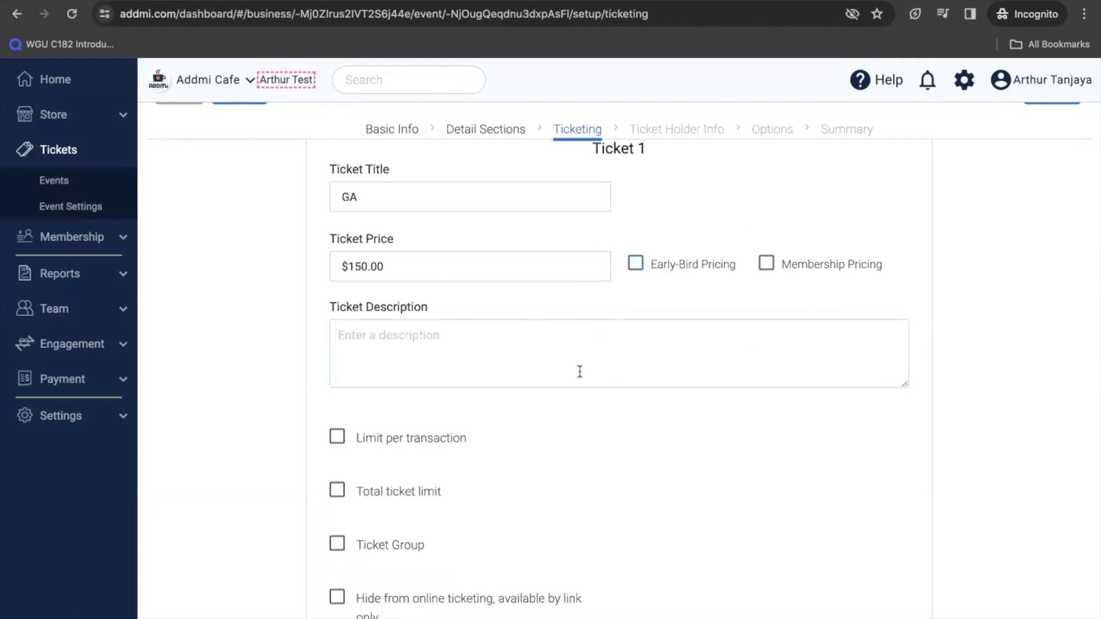
Enter "GA ticket" as the first ticket's description.
click(561, 343)
text(G)
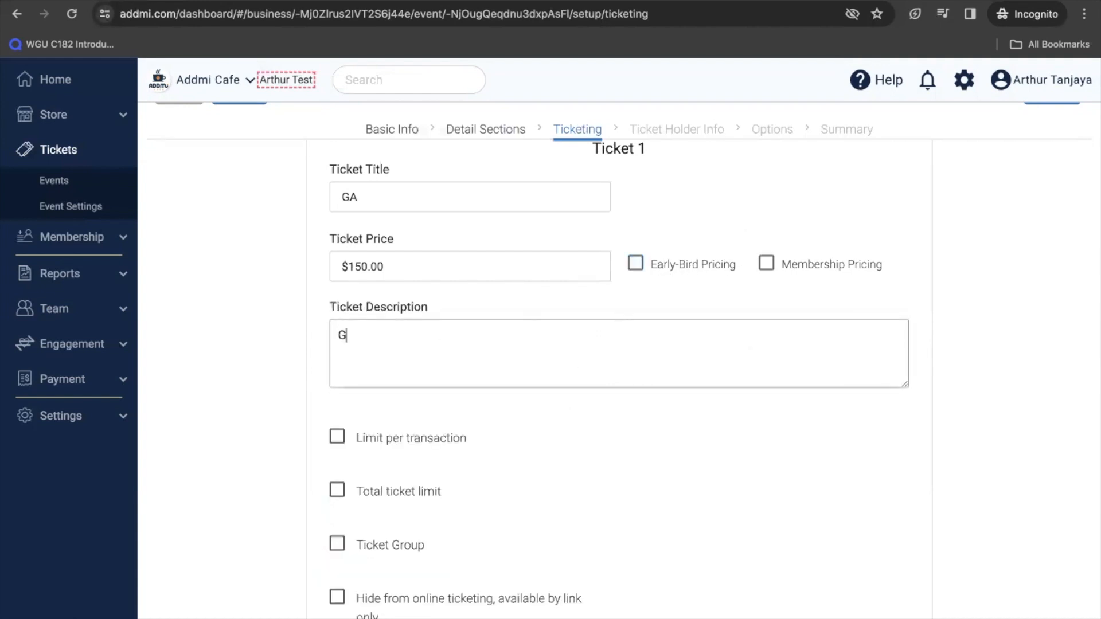
text(A ticke)
Limit the GA ticket to 3 per transaction.
scroll(522, 367, down, 1)
click(354, 373)
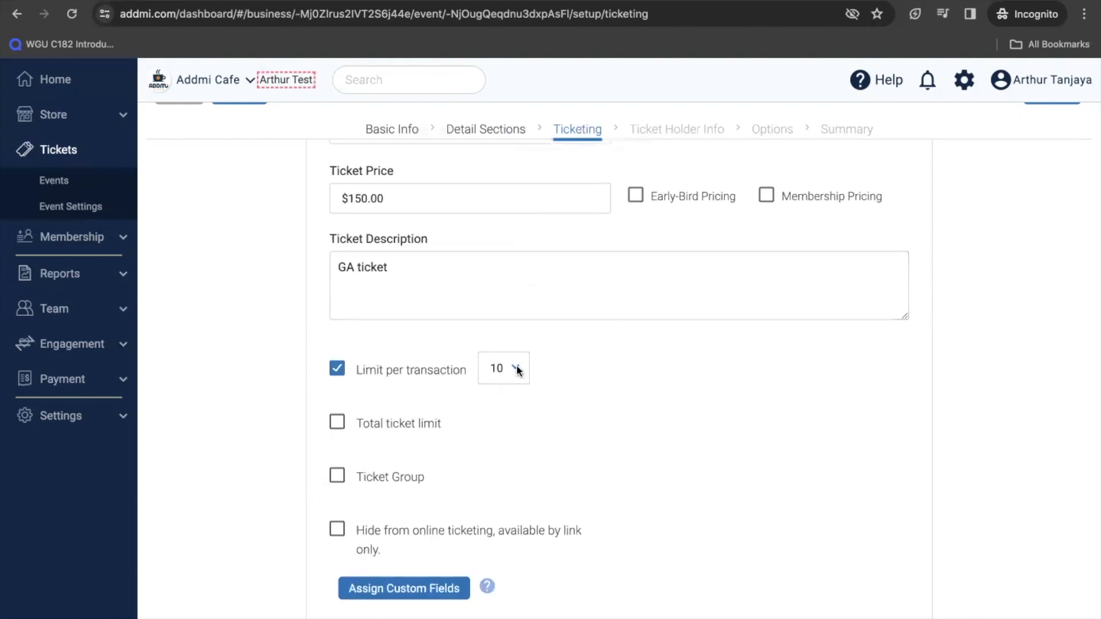
click(521, 373)
click(497, 255)
Enable a total ticket limit for the GA ticket and set it to 25.
scroll(508, 367, down, 2)
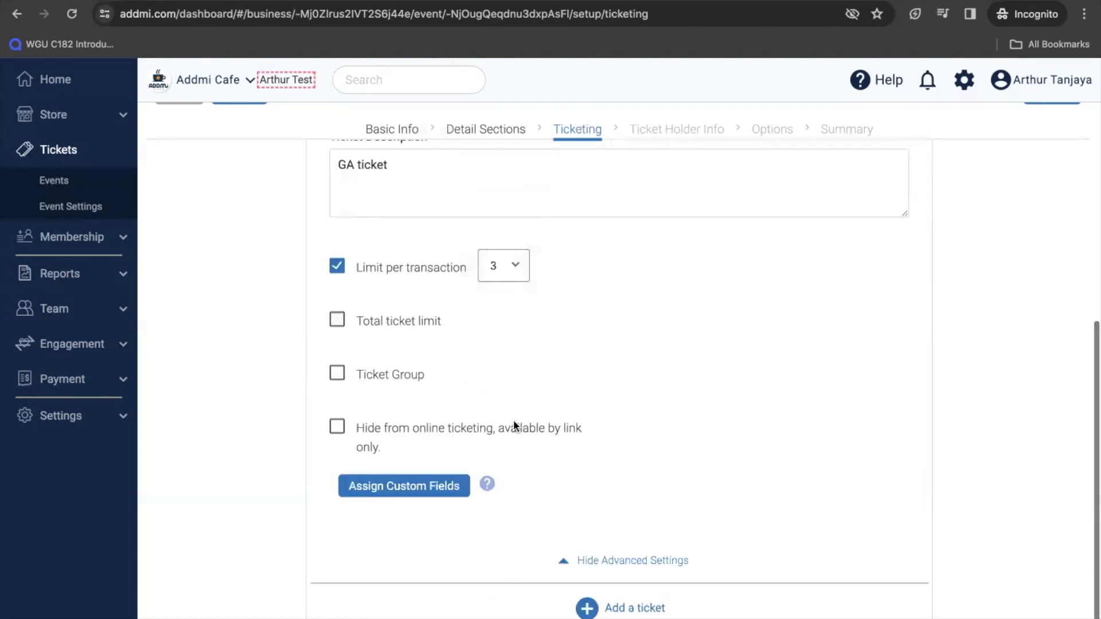
click(337, 301)
click(482, 300)
key(BackSpace)
key(BackSpace)
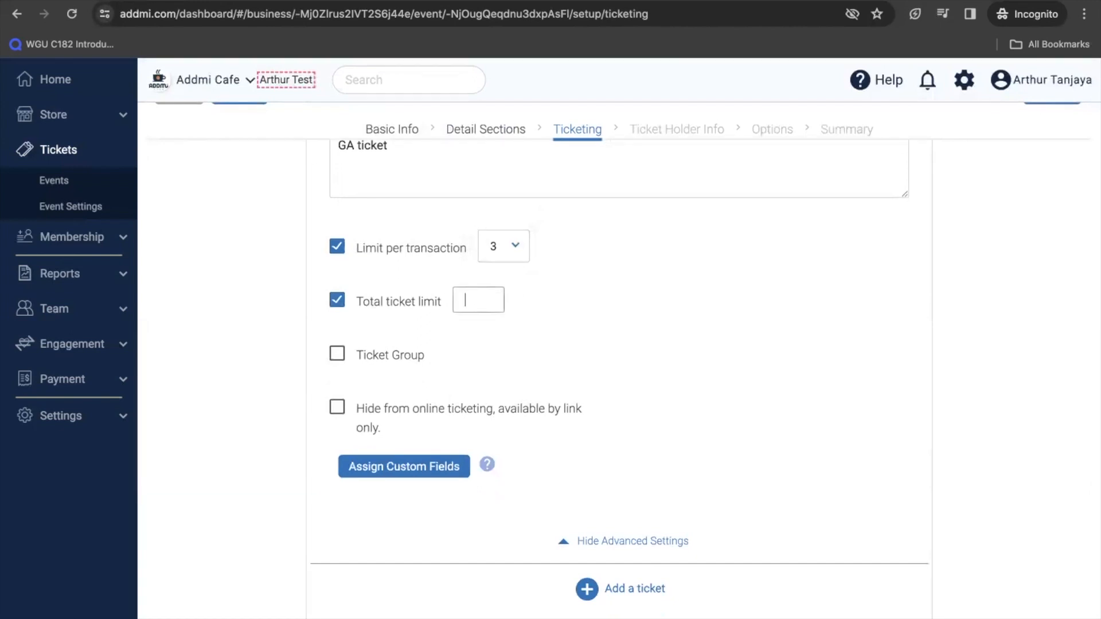
click(431, 343)
Add a second ticket below the GA ticket and bring its empty form into view.
scroll(456, 466, down, 1)
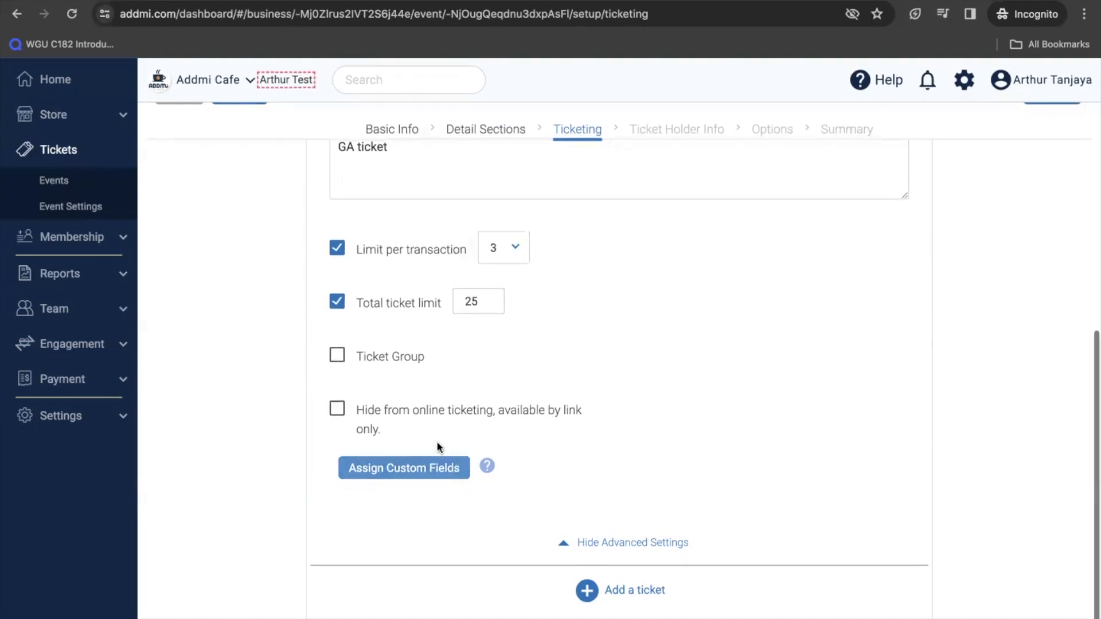
scroll(552, 439, down, 1)
click(608, 598)
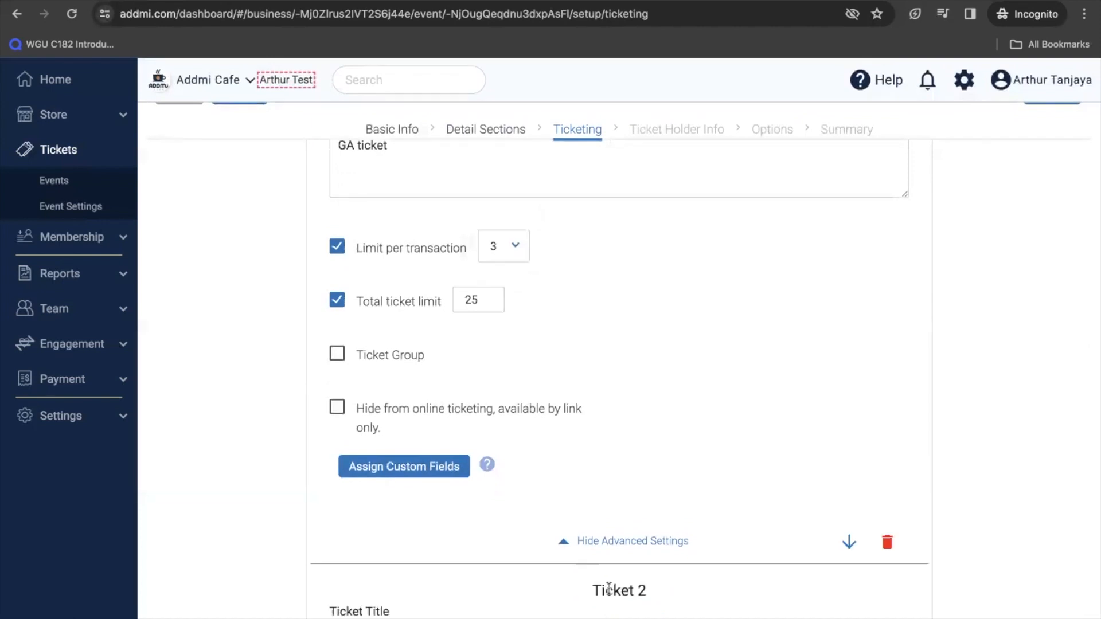
scroll(599, 407, down, 10)
scroll(579, 390, up, 3)
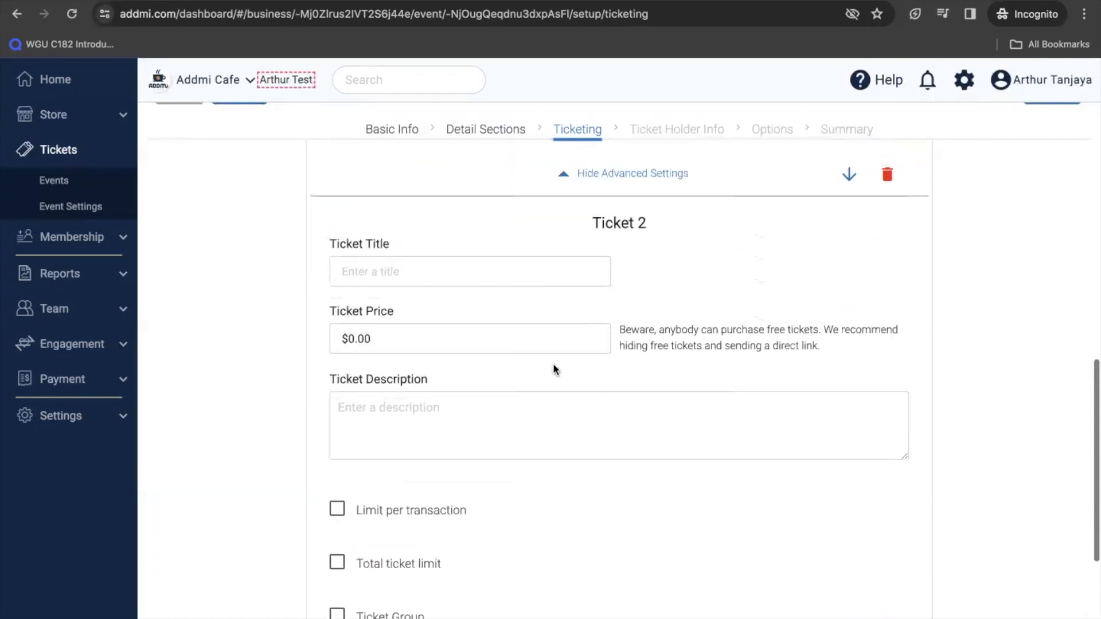
Title the second ticket "Plus" and set its price to $210.00.
click(499, 262)
text(Plus)
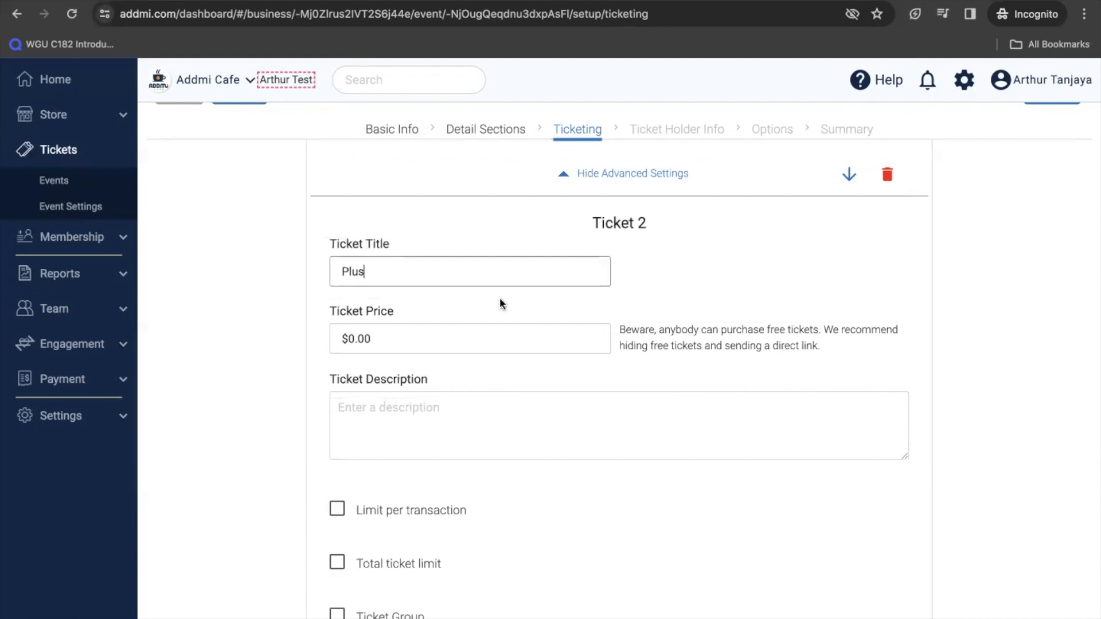
click(482, 342)
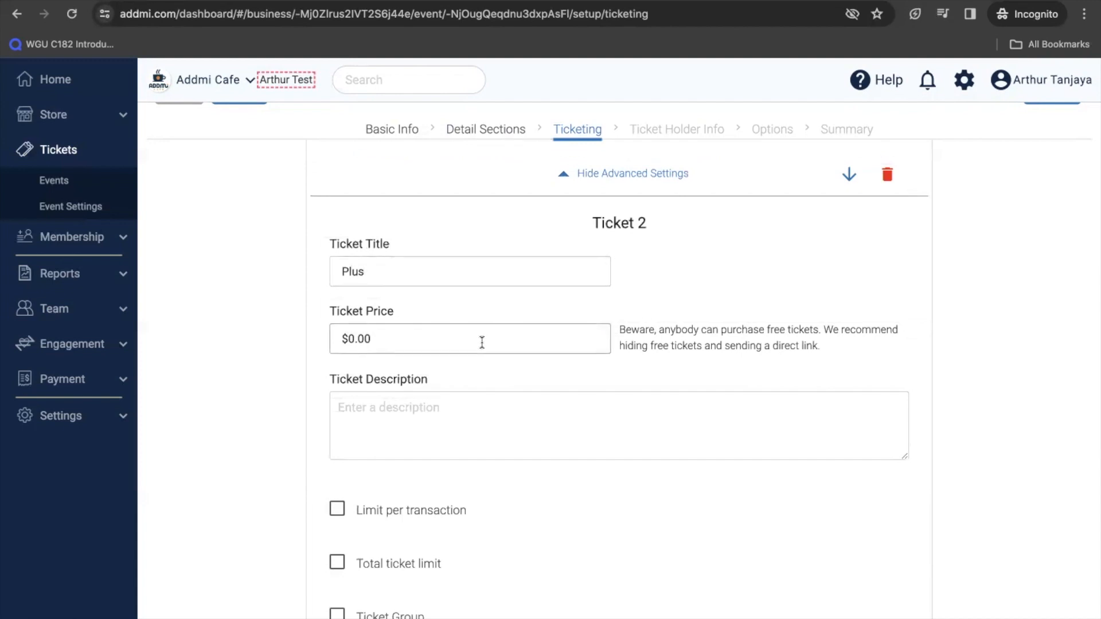
text(210.00)
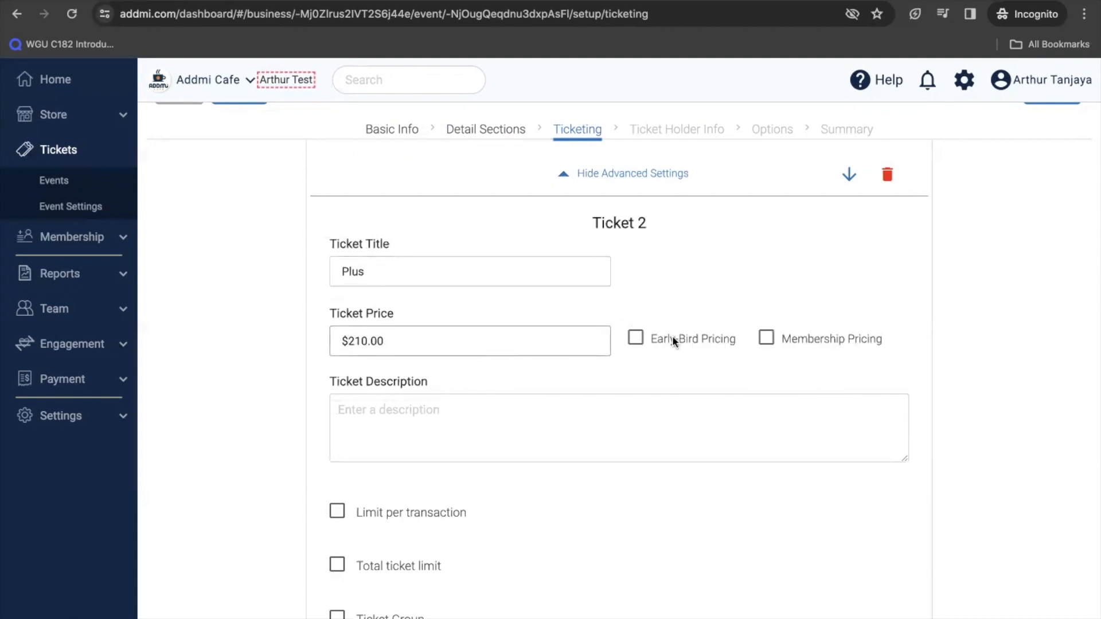
Proceed to the Ticket Holder Info stage and enable collecting ticket holder information for the event.
scroll(673, 340, down, 5)
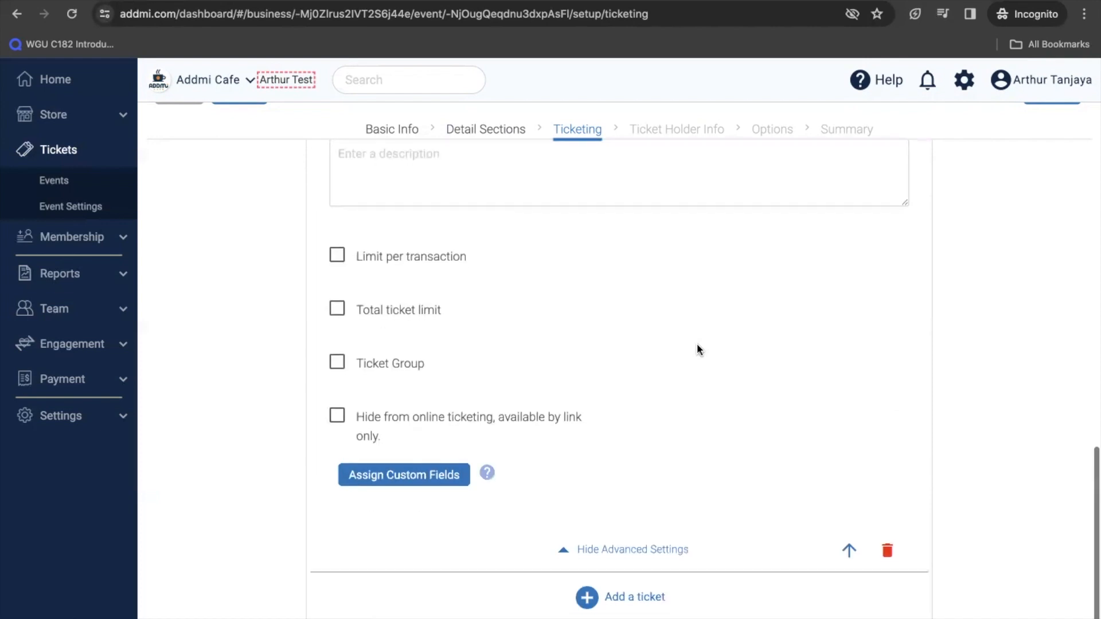
scroll(697, 347, up, 20)
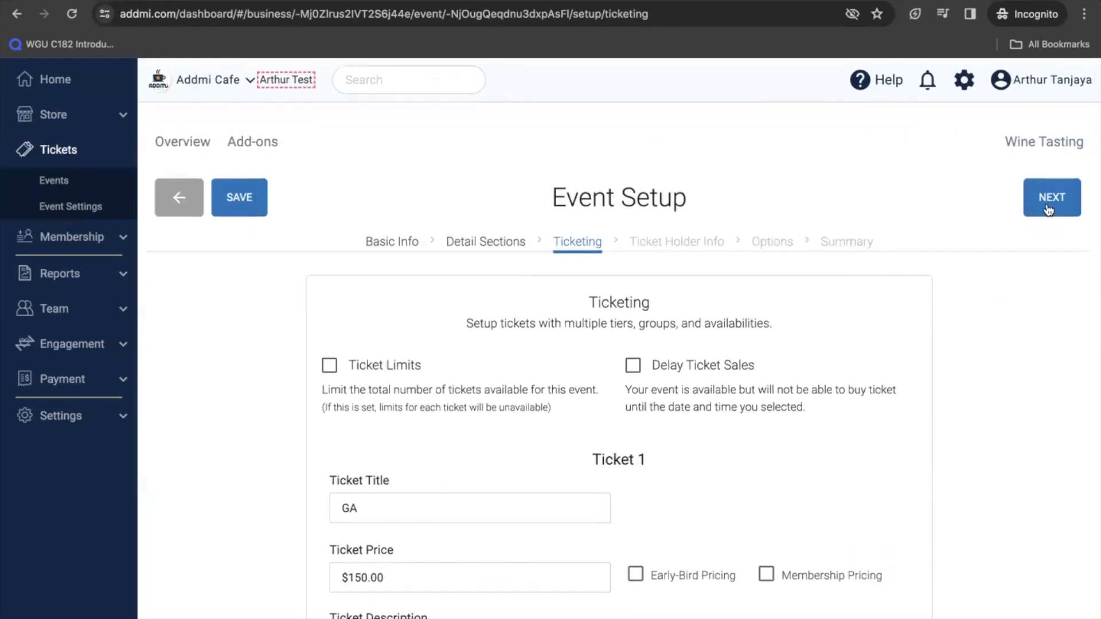
click(1048, 201)
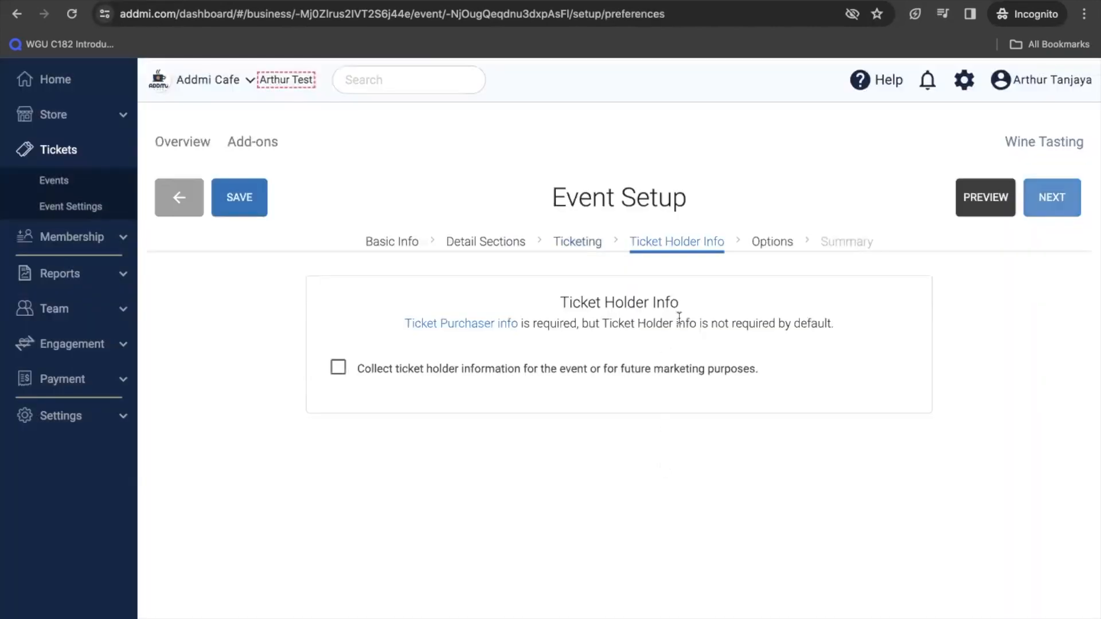
click(469, 374)
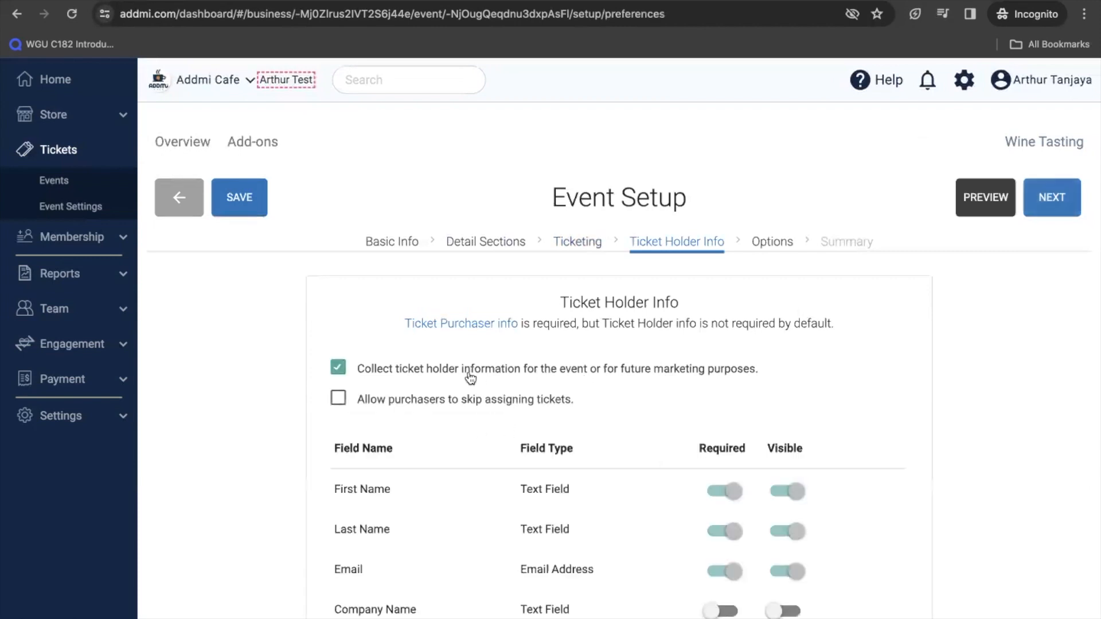
Examine the list of ticket holder fields and their Required and Visible settings.
scroll(469, 376, down, 7)
scroll(469, 374, up, 7)
scroll(469, 371, down, 6)
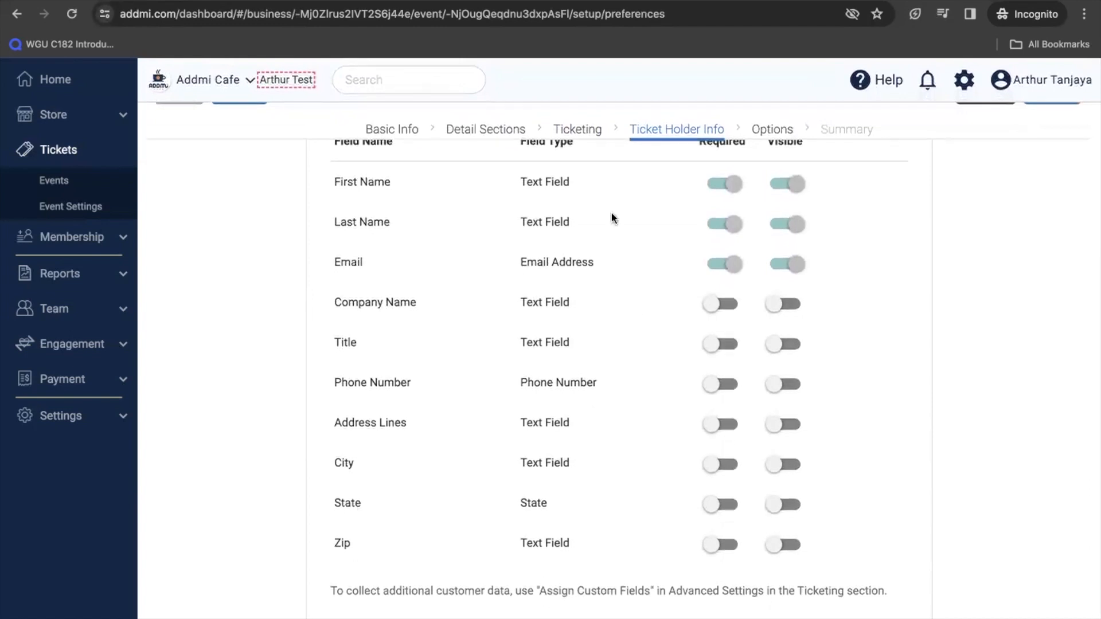
scroll(578, 301, down, 1)
scroll(579, 301, up, 3)
scroll(579, 300, down, 3)
scroll(579, 301, up, 2)
scroll(579, 303, down, 1)
scroll(579, 304, up, 3)
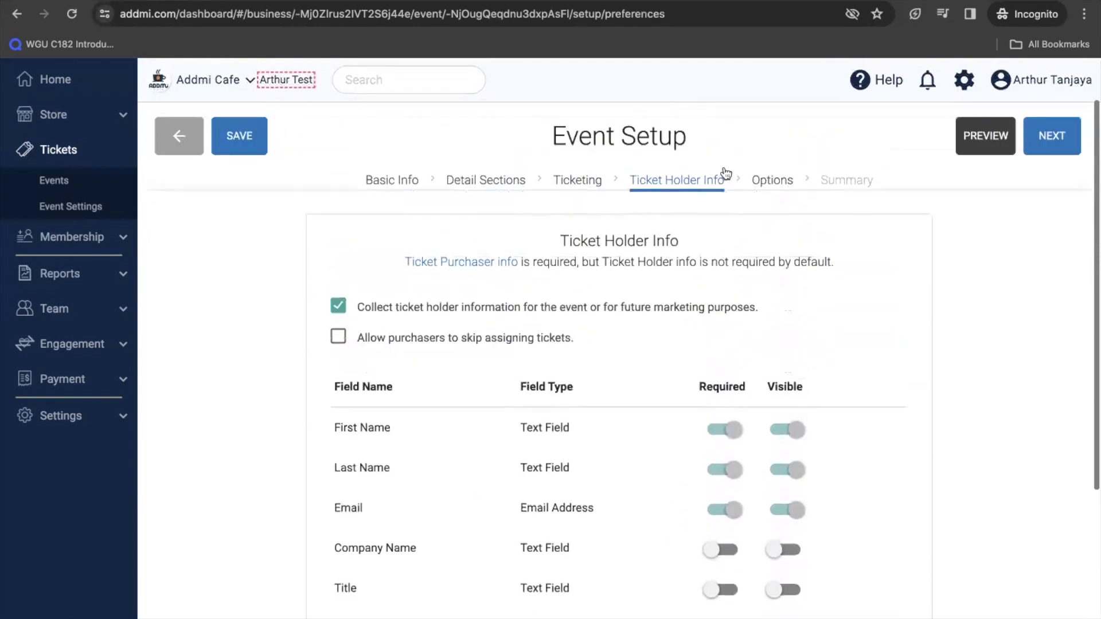
Open the event's Options stage and view the add-on section and the available event group choices without selecting a group.
click(786, 183)
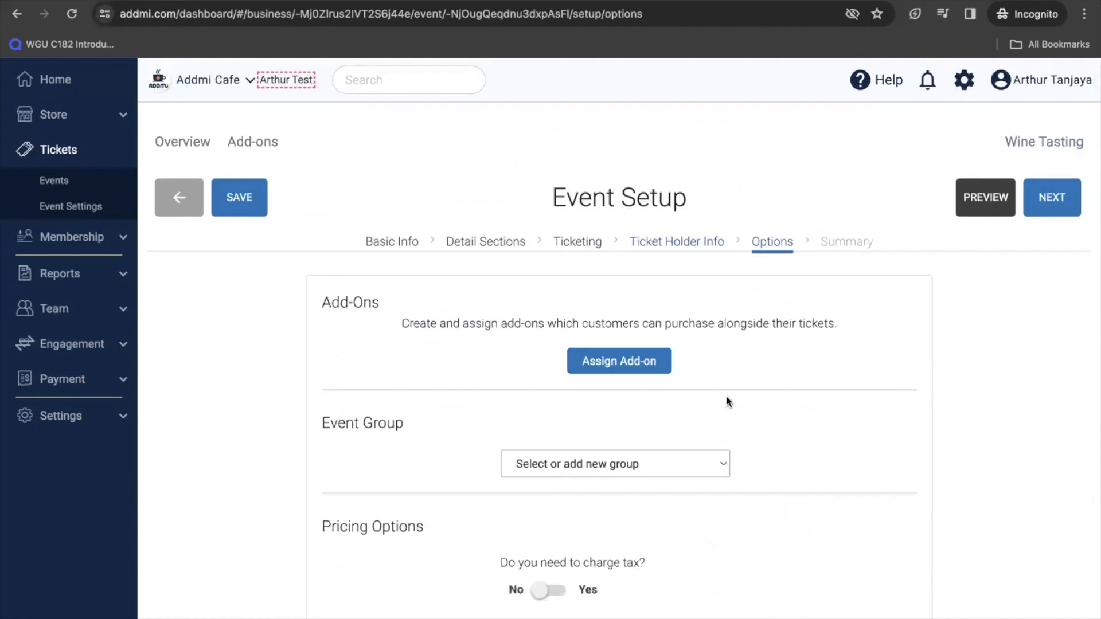
scroll(726, 400, down, 3)
scroll(726, 400, up, 3)
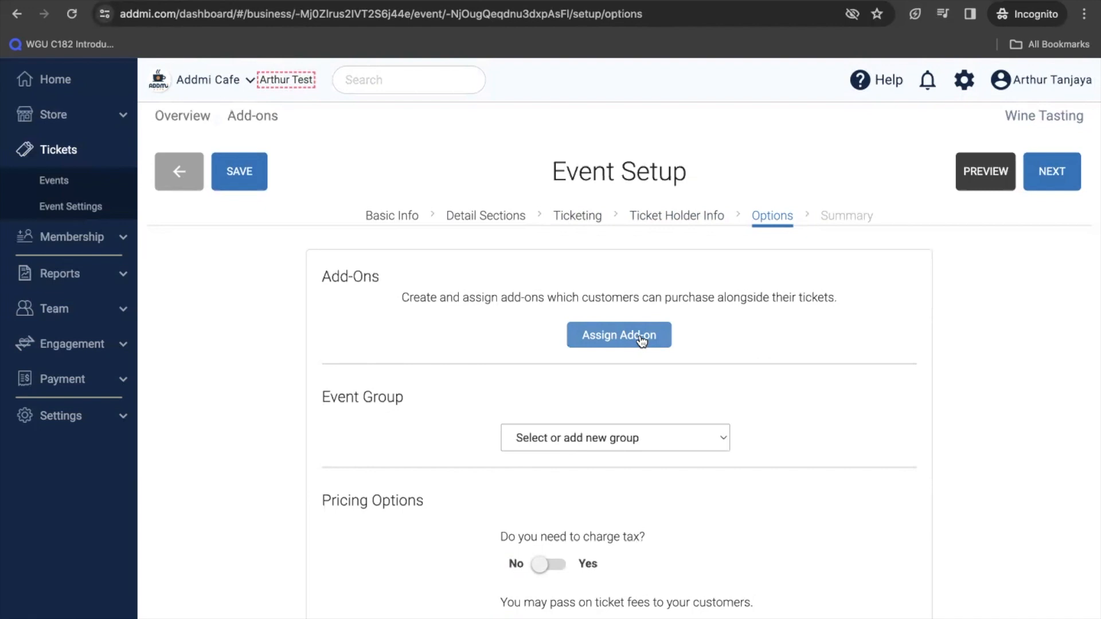
scroll(641, 340, down, 3)
click(633, 349)
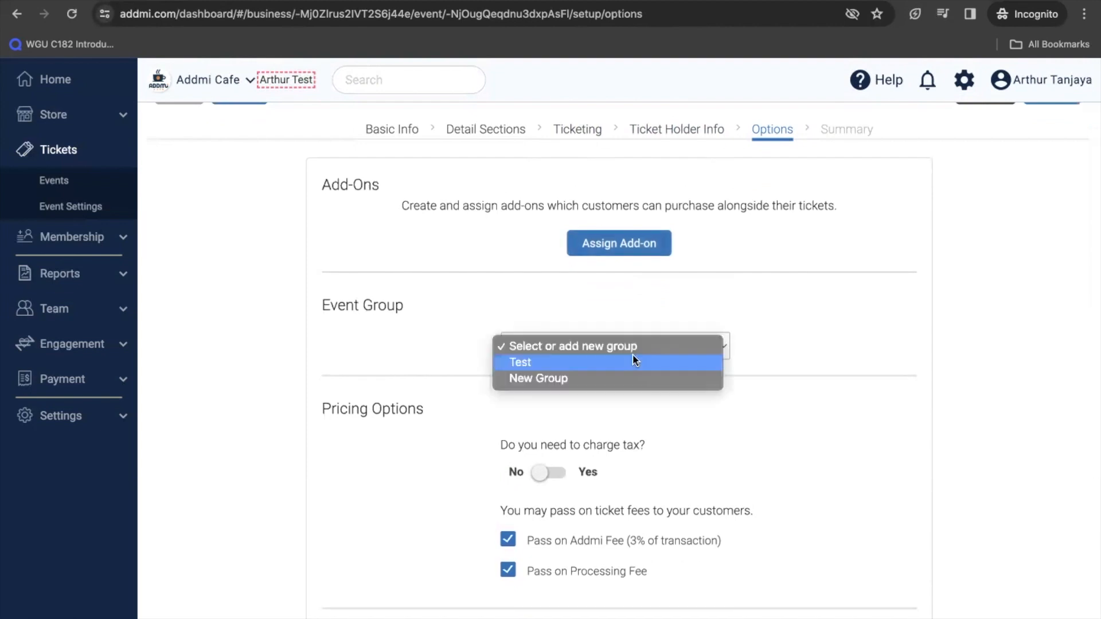
click(642, 347)
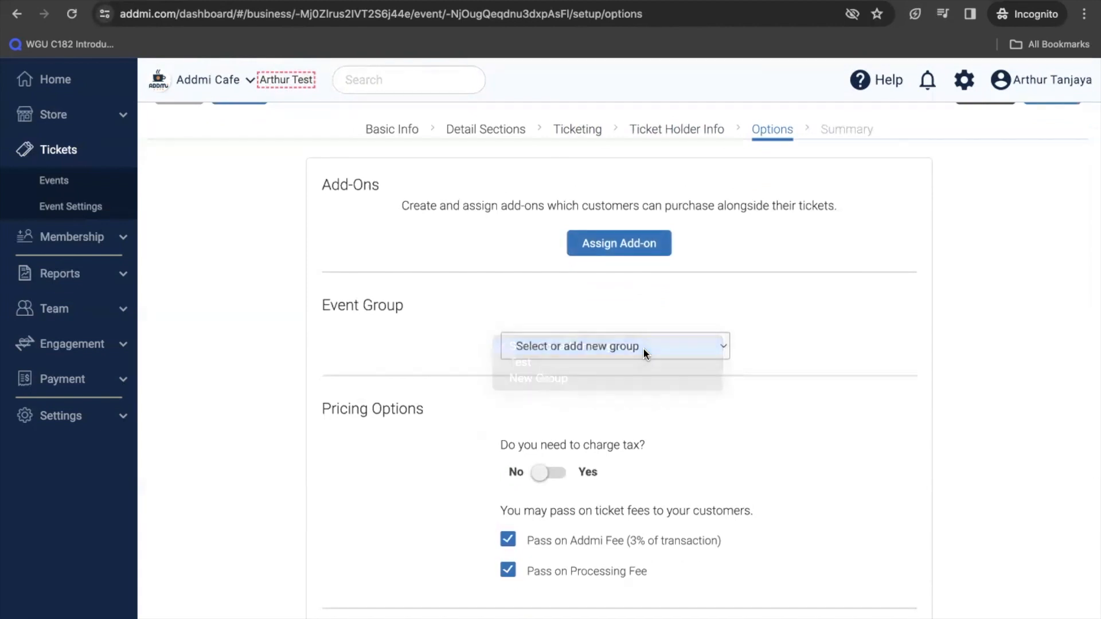
Switch the tax charge on and back off in the pricing options.
scroll(644, 351, down, 2)
scroll(643, 350, down, 2)
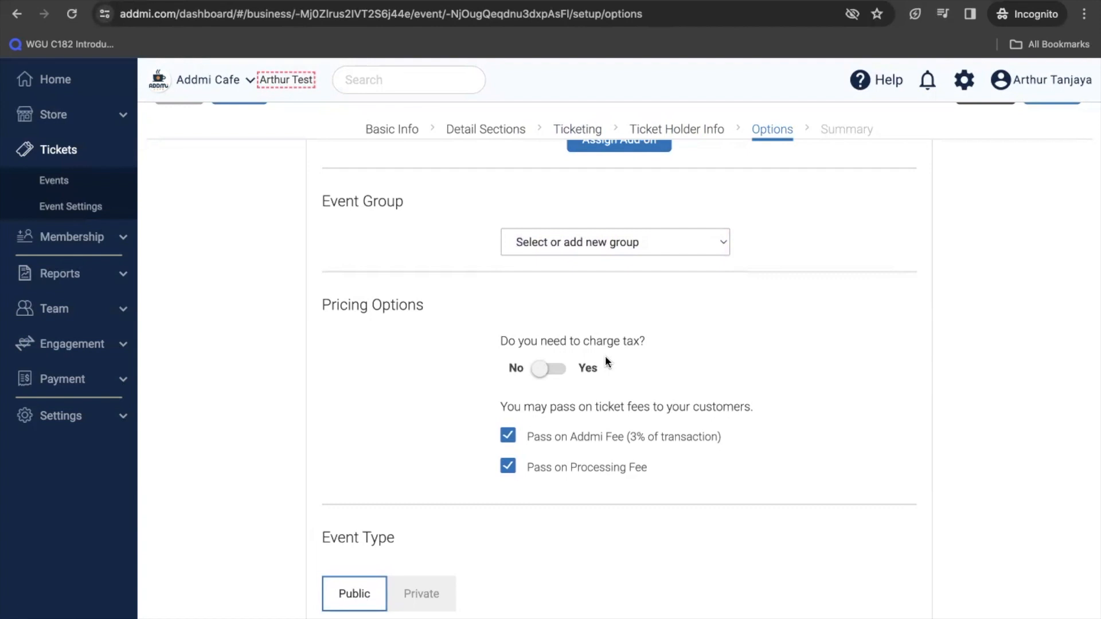
scroll(604, 361, down, 5)
click(542, 236)
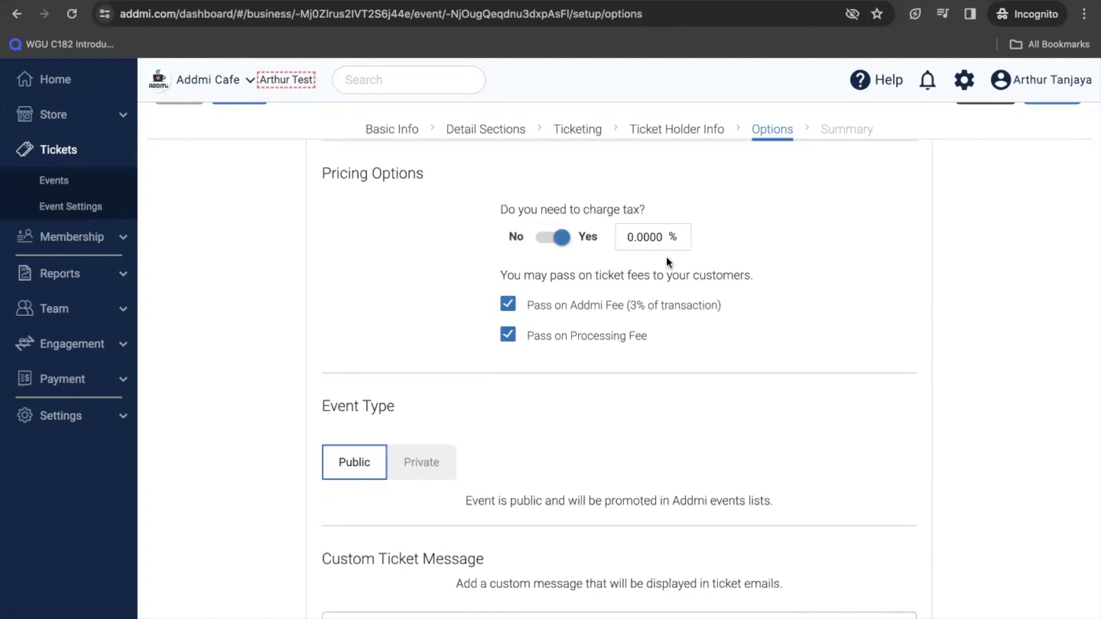
click(560, 239)
Alternate the event type between Private and Public to compare their descriptions, ending on Public.
scroll(459, 358, down, 3)
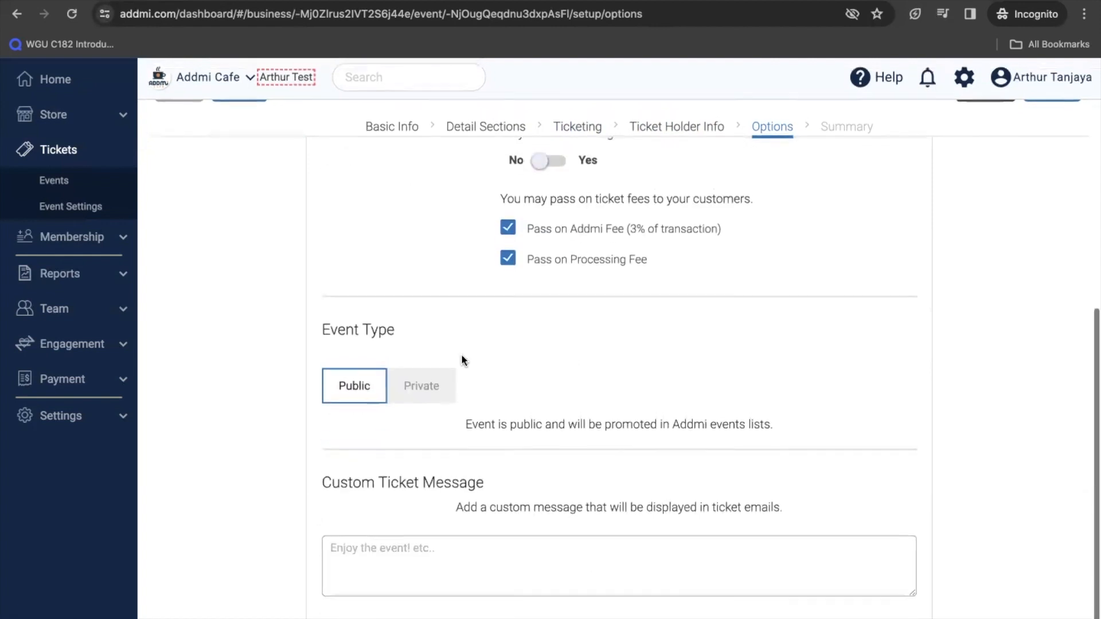
click(423, 387)
click(348, 396)
click(402, 396)
click(358, 396)
click(437, 400)
click(376, 397)
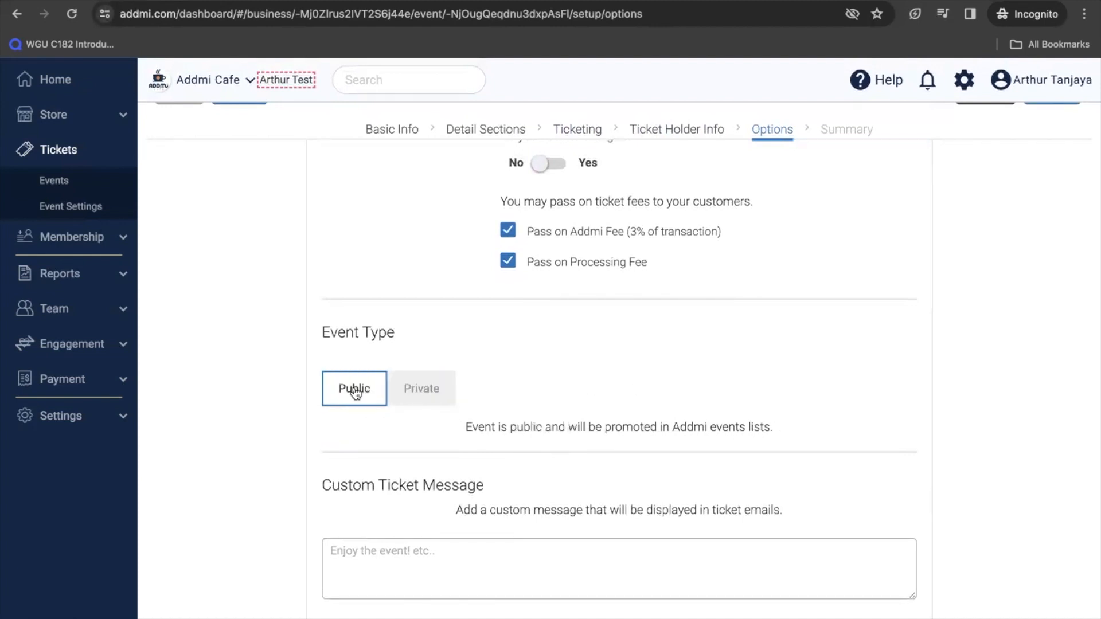
Open the business's public store site and look at the calendar on its Events page.
click(963, 85)
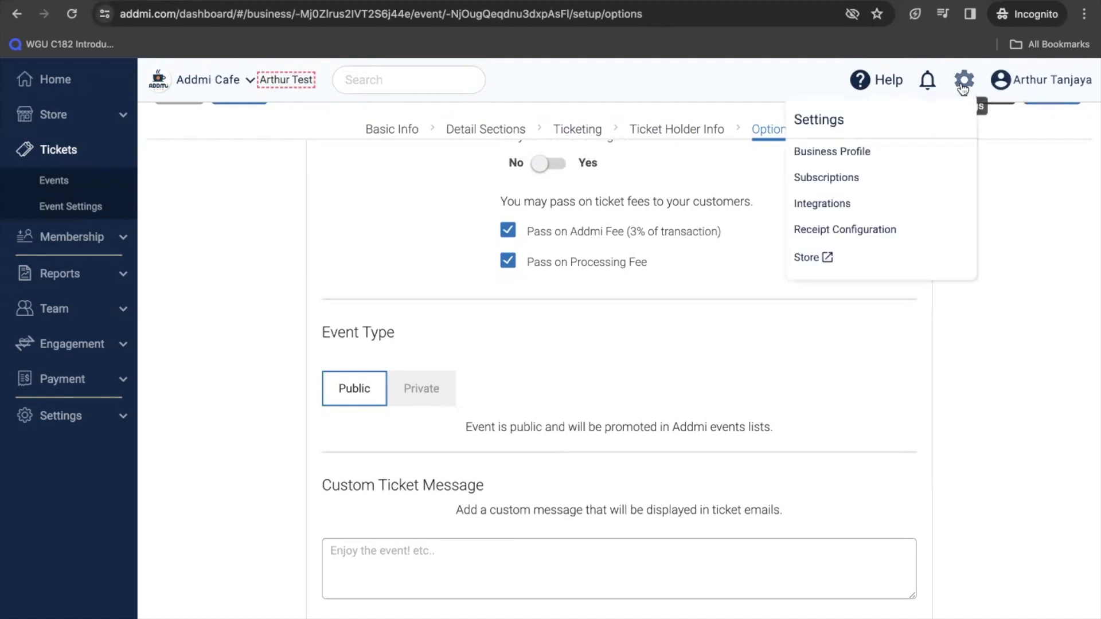
click(888, 264)
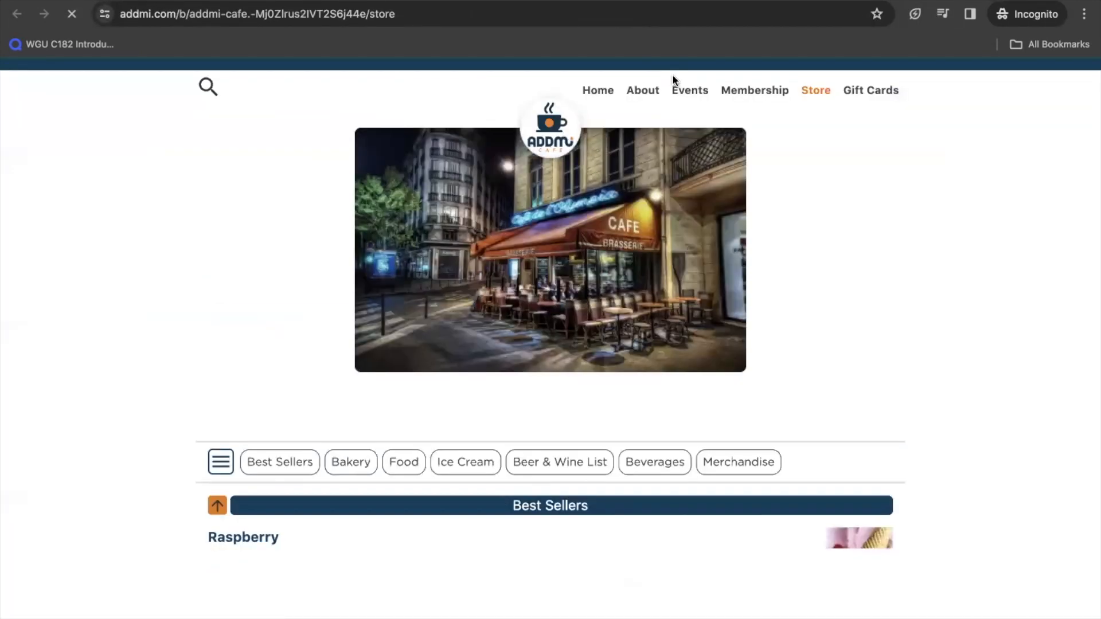
click(690, 90)
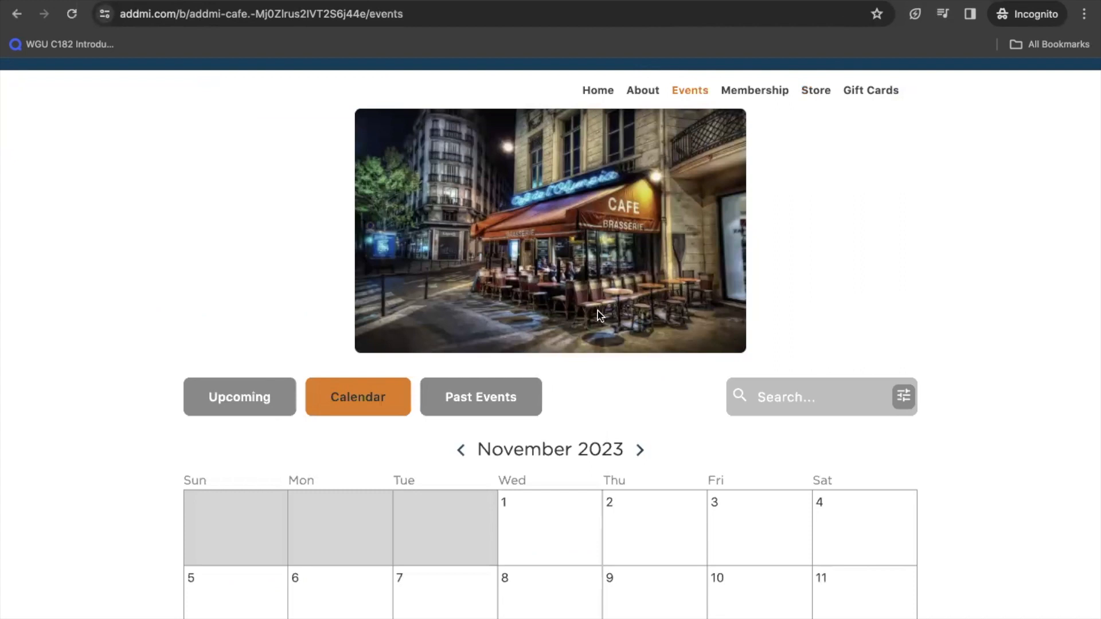
scroll(597, 310, down, 5)
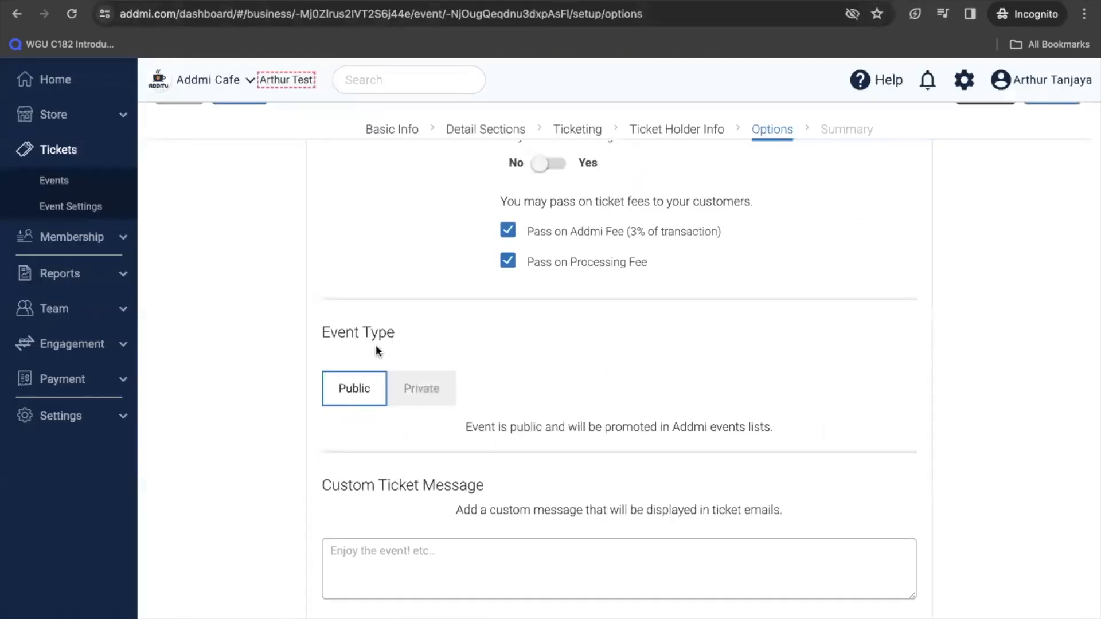
Back in the event setup, set the event type to Private and enter "Enjoy the Wine!" as the custom ticket message.
click(414, 396)
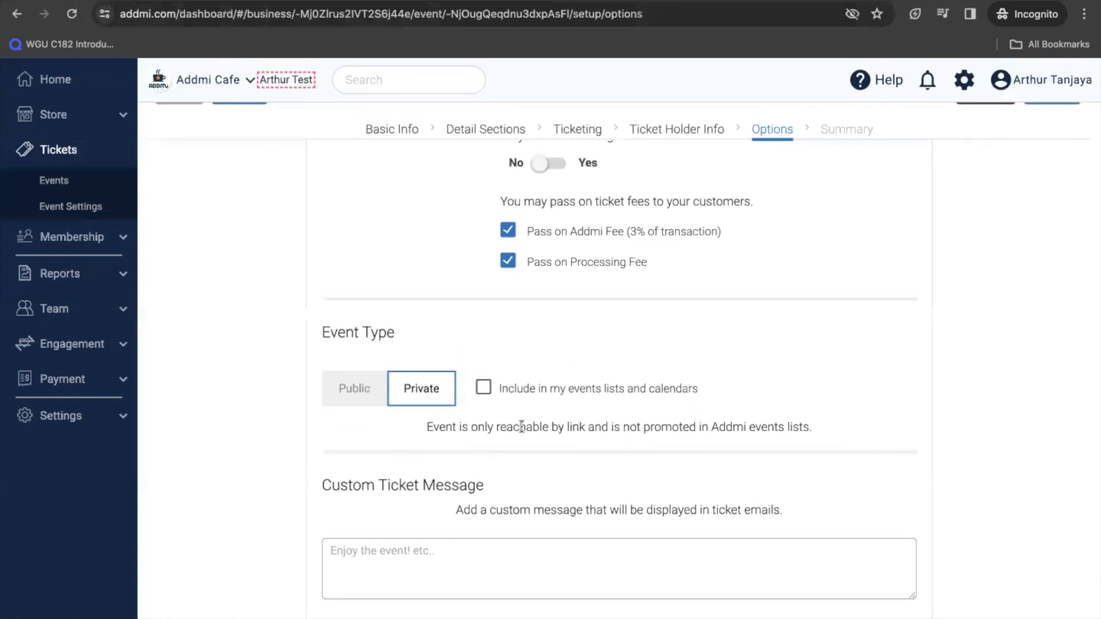
click(437, 565)
text(Enjoy the Wine)
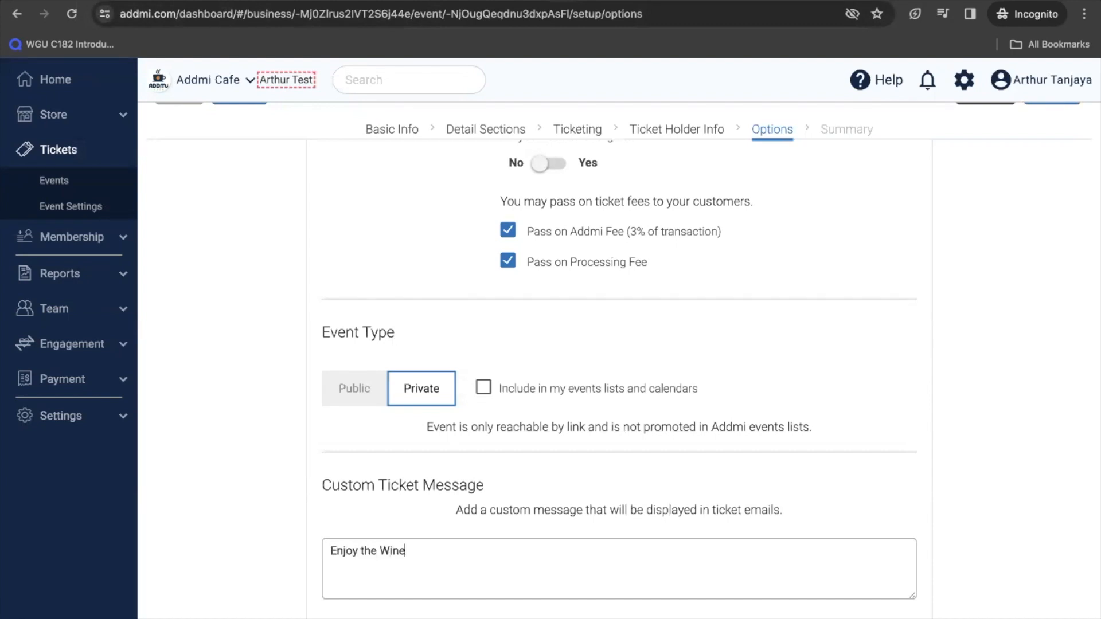
text(!)
Proceed to the event summary, publish the Wine Tasting event as Private, and close the event link dialog.
scroll(863, 312, up, 8)
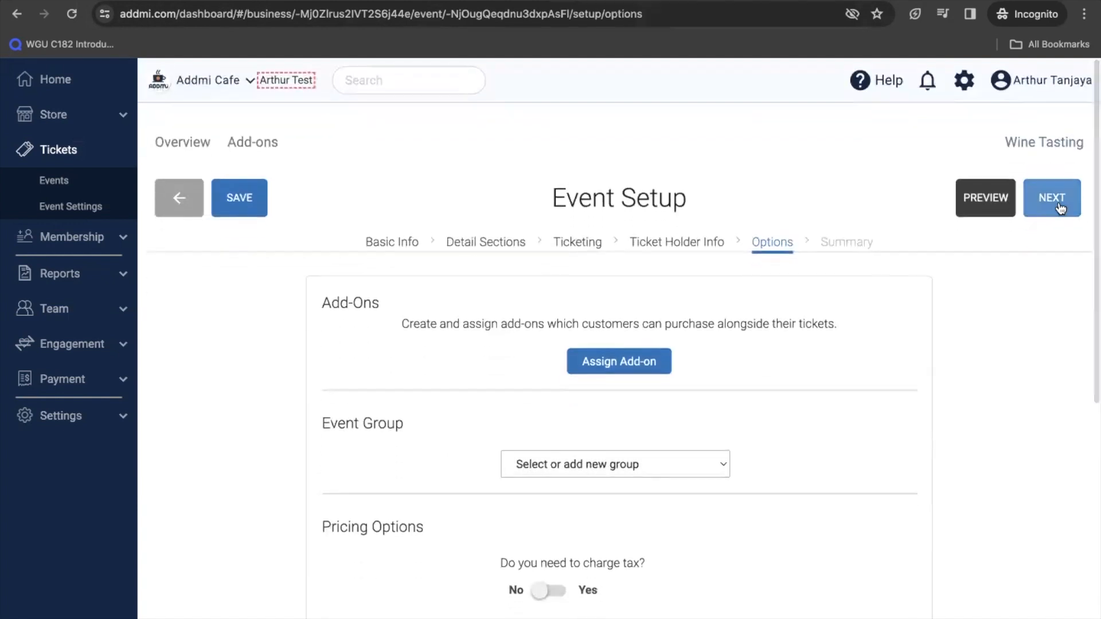
click(1057, 207)
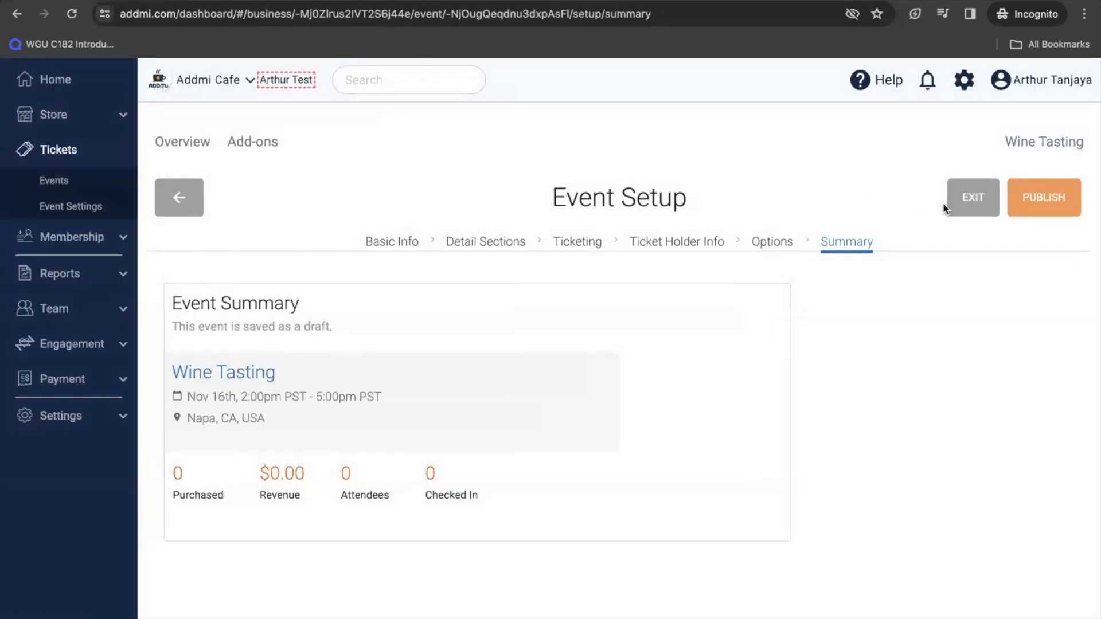
click(1044, 203)
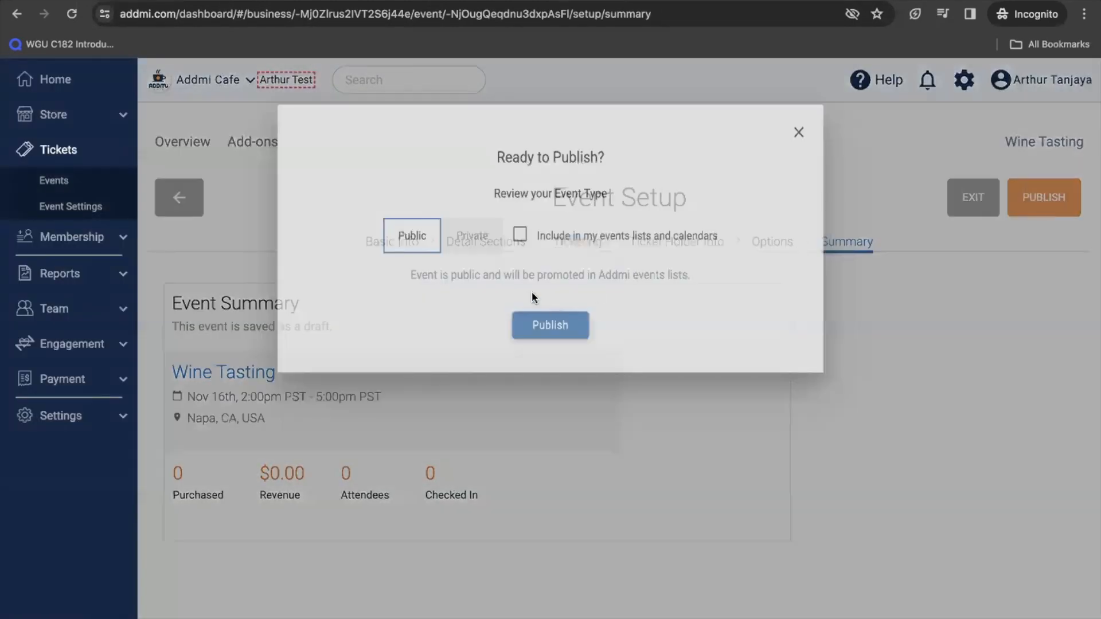
click(464, 248)
click(549, 340)
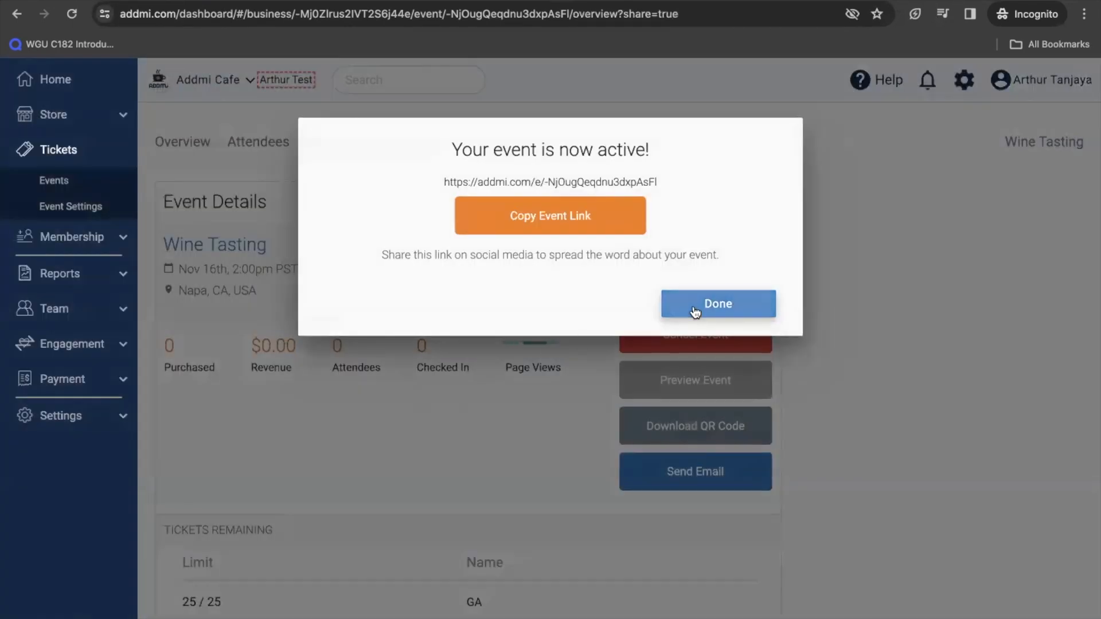
click(695, 311)
Examine the published event's overview details, its attendee list and its purchased add-ons, returning to the overview.
scroll(553, 307, down, 5)
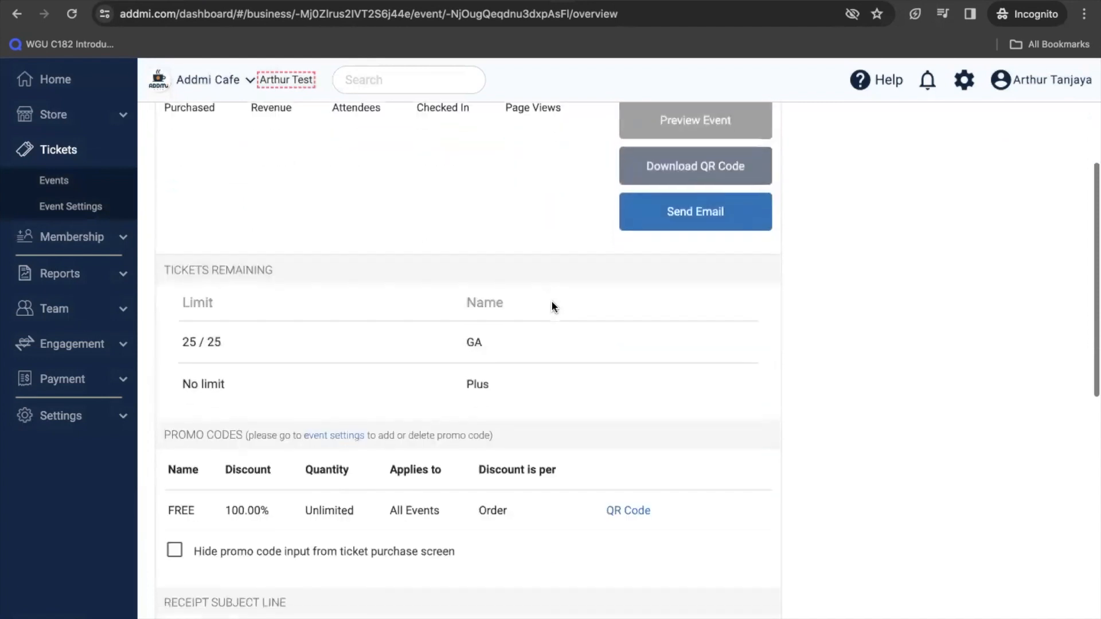
scroll(552, 302, down, 5)
scroll(552, 301, up, 10)
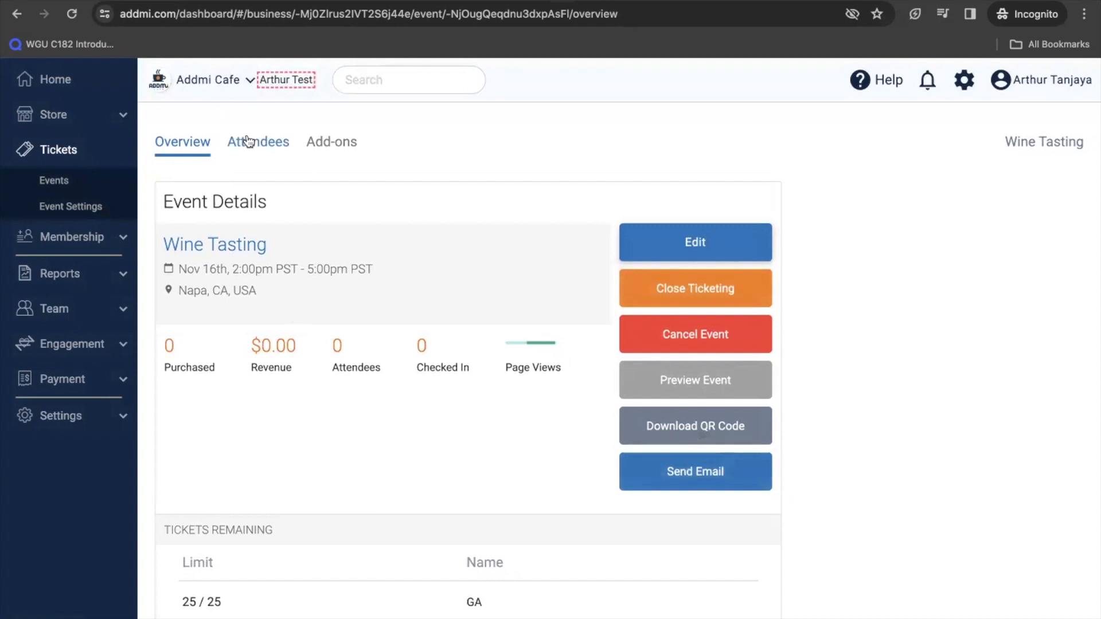
click(270, 141)
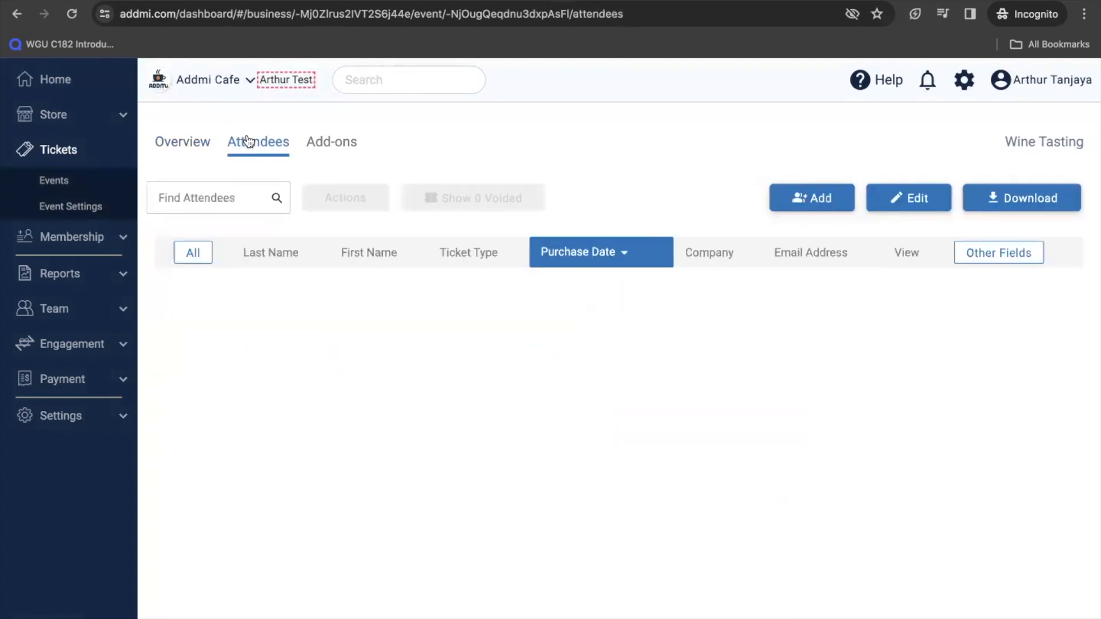
click(321, 146)
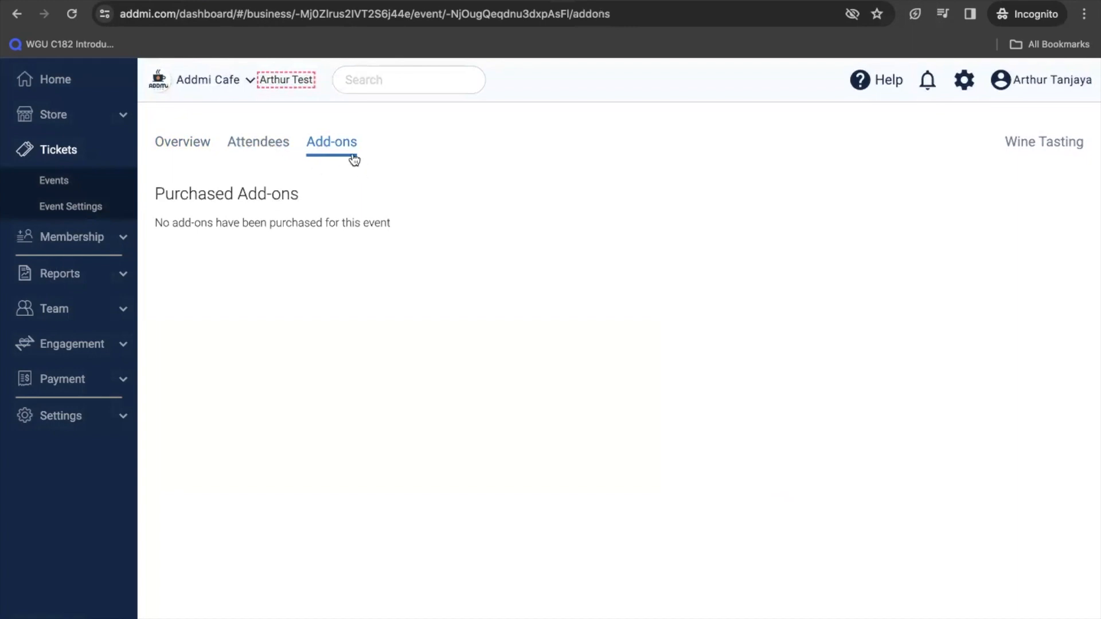
click(180, 142)
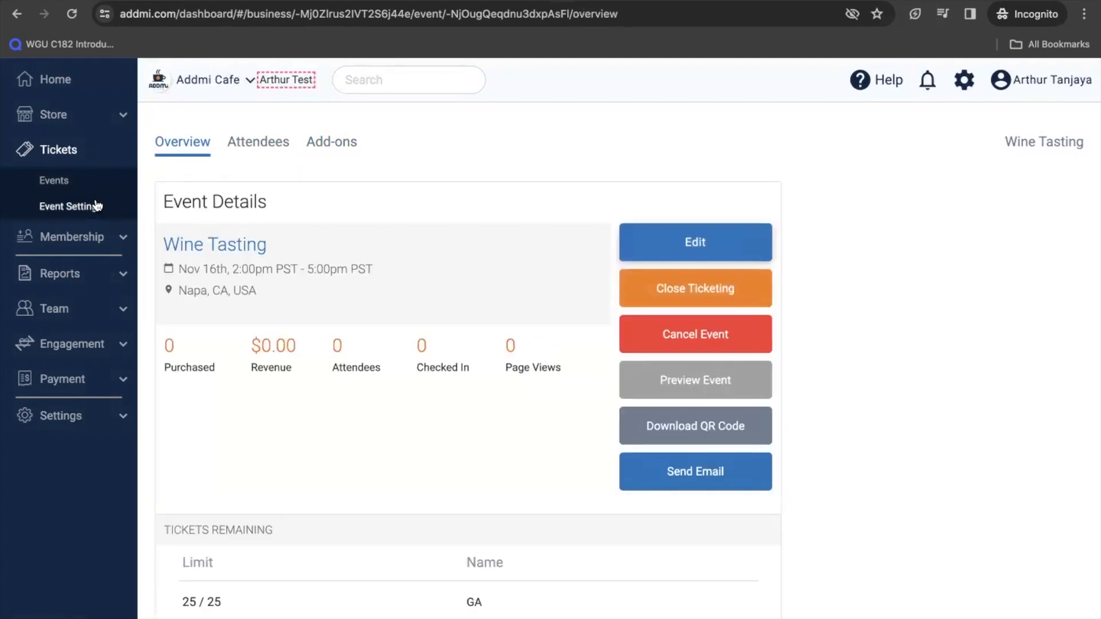
Check the active events list and review the sections of the general event settings page.
click(96, 206)
click(53, 180)
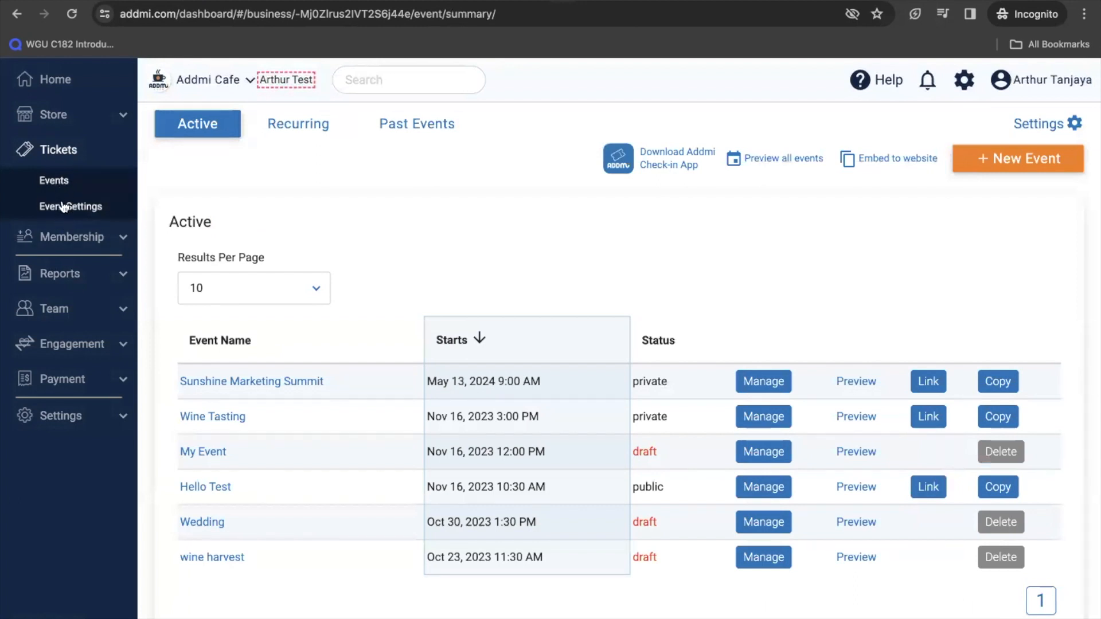
click(63, 207)
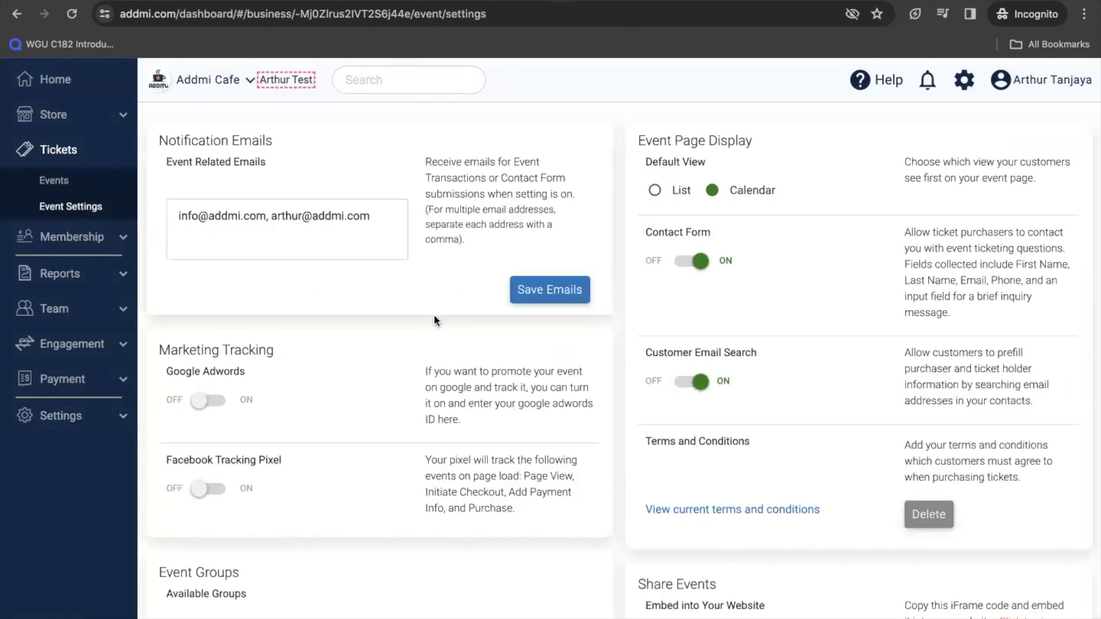
scroll(433, 315, down, 9)
scroll(433, 320, down, 4)
scroll(434, 320, up, 3)
scroll(433, 320, up, 9)
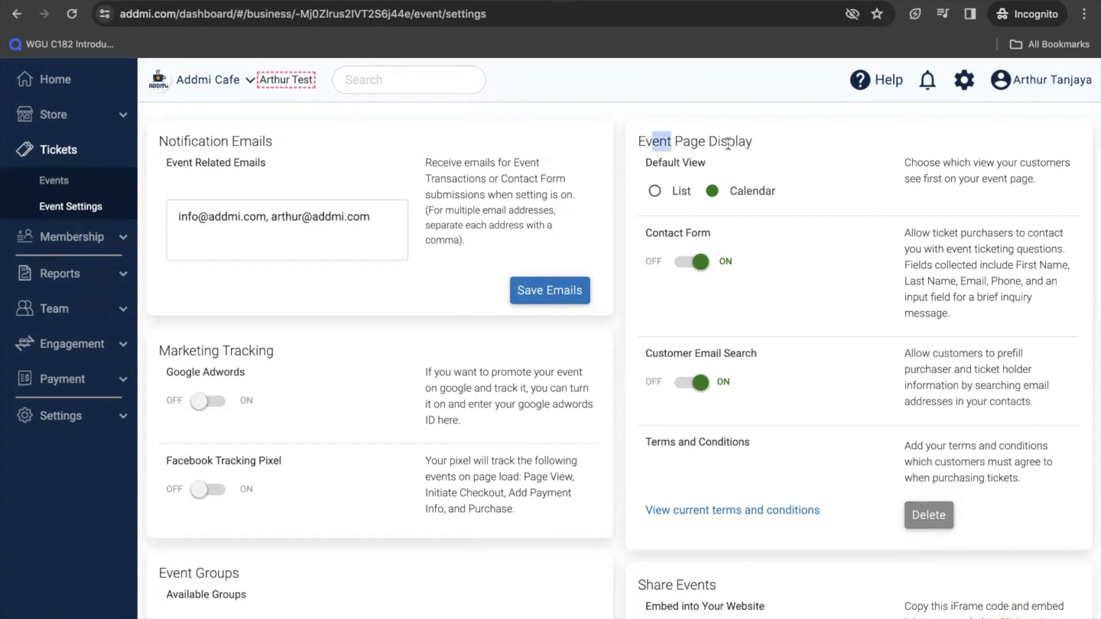
Switch the event page's default view to List and back to Calendar.
scroll(762, 200, down, 1)
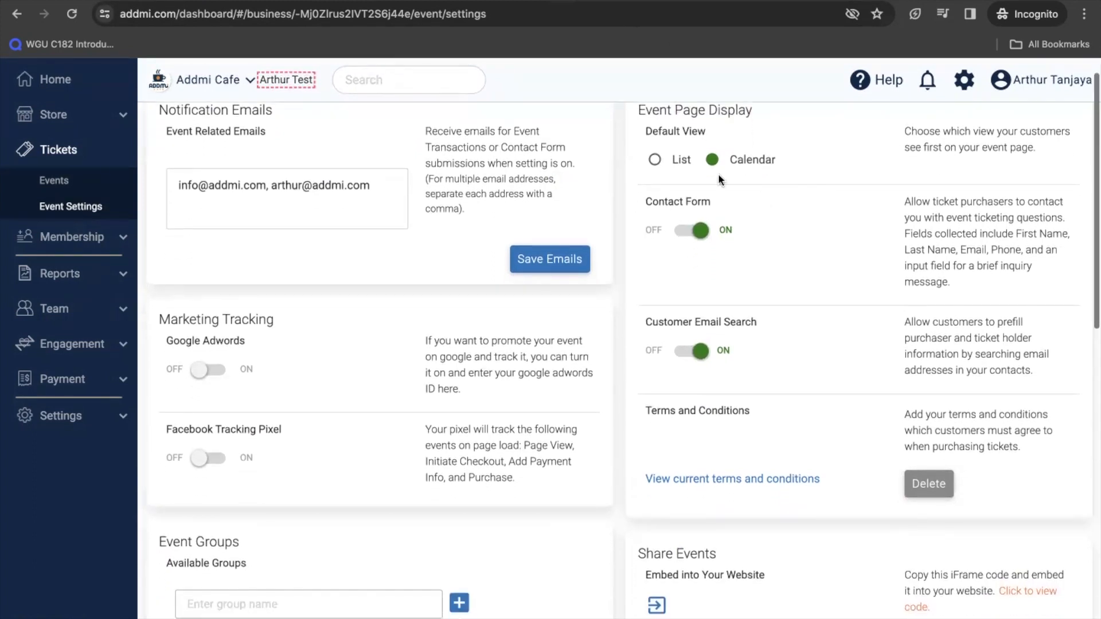
click(655, 160)
click(711, 160)
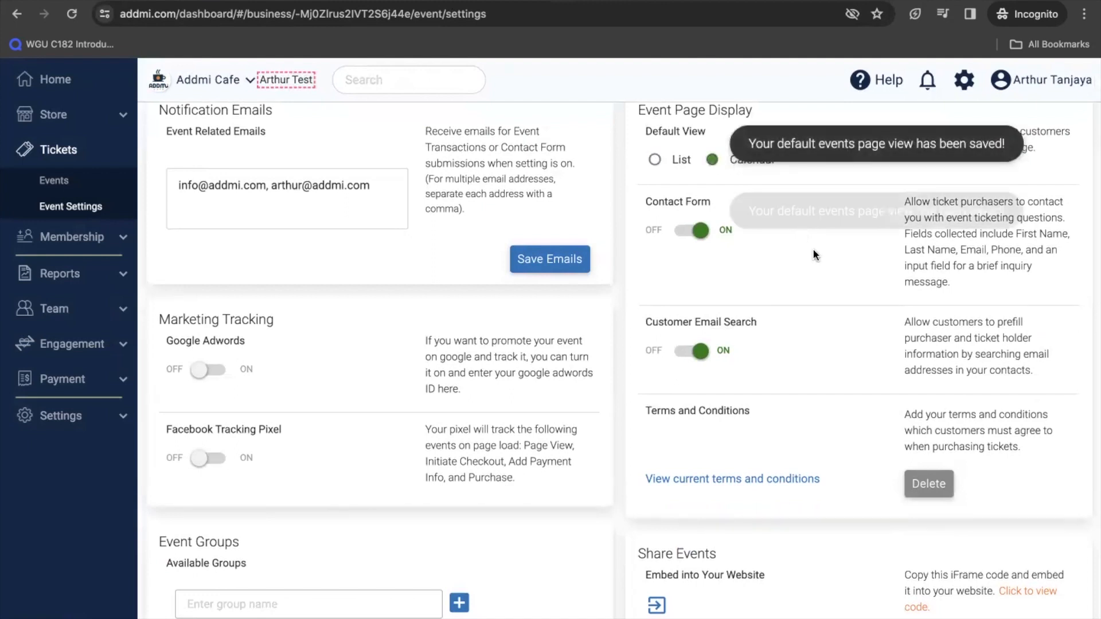
Examine the marketing tracking, event groups, add-ons, sharing, promo code, ticket page and miscellaneous event settings, and return to the active events list.
scroll(813, 249, down, 1)
scroll(855, 269, down, 1)
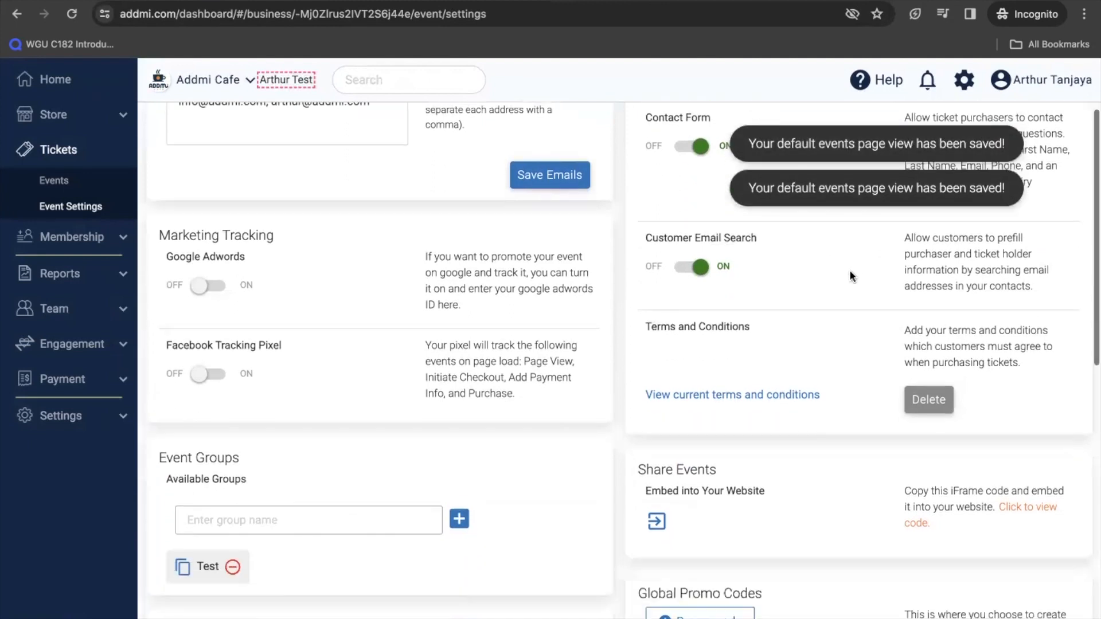
scroll(938, 268, down, 1)
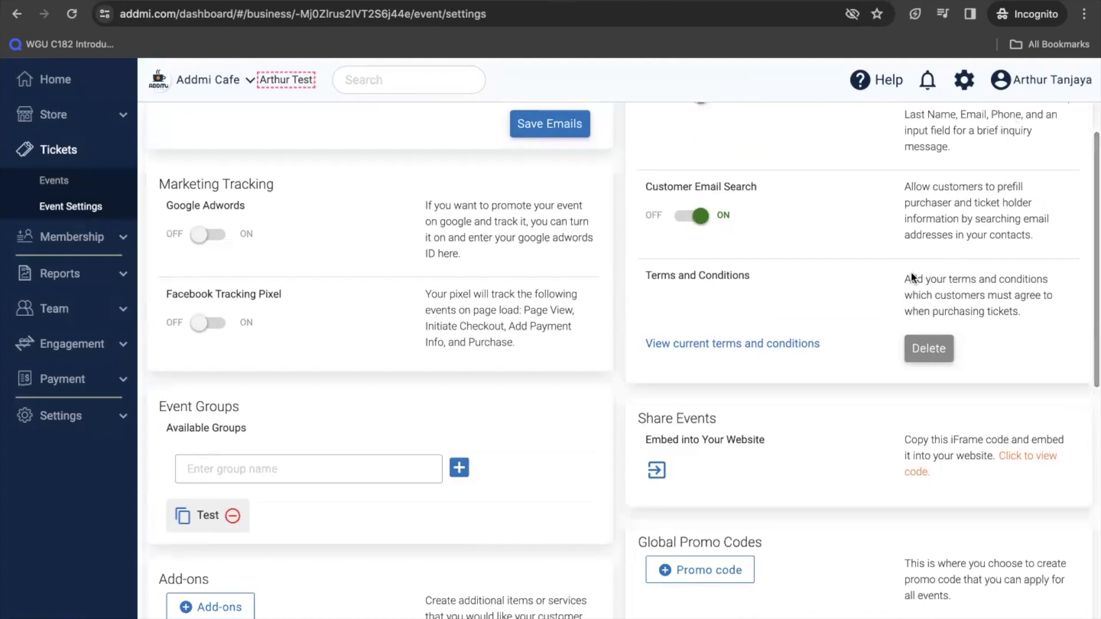
scroll(959, 313, down, 1)
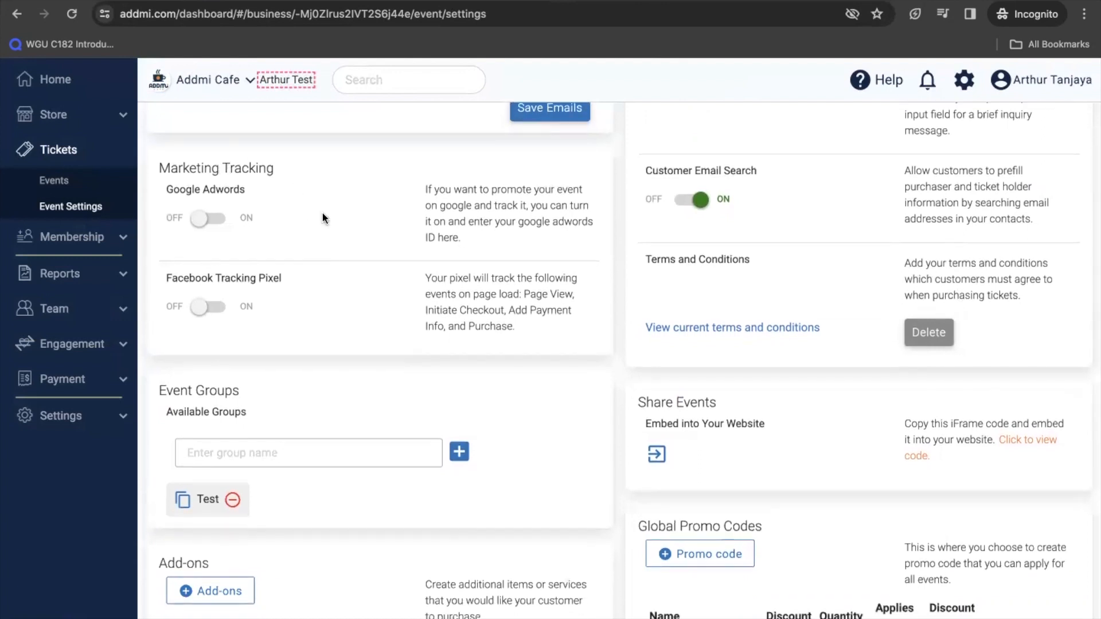
scroll(321, 215, down, 3)
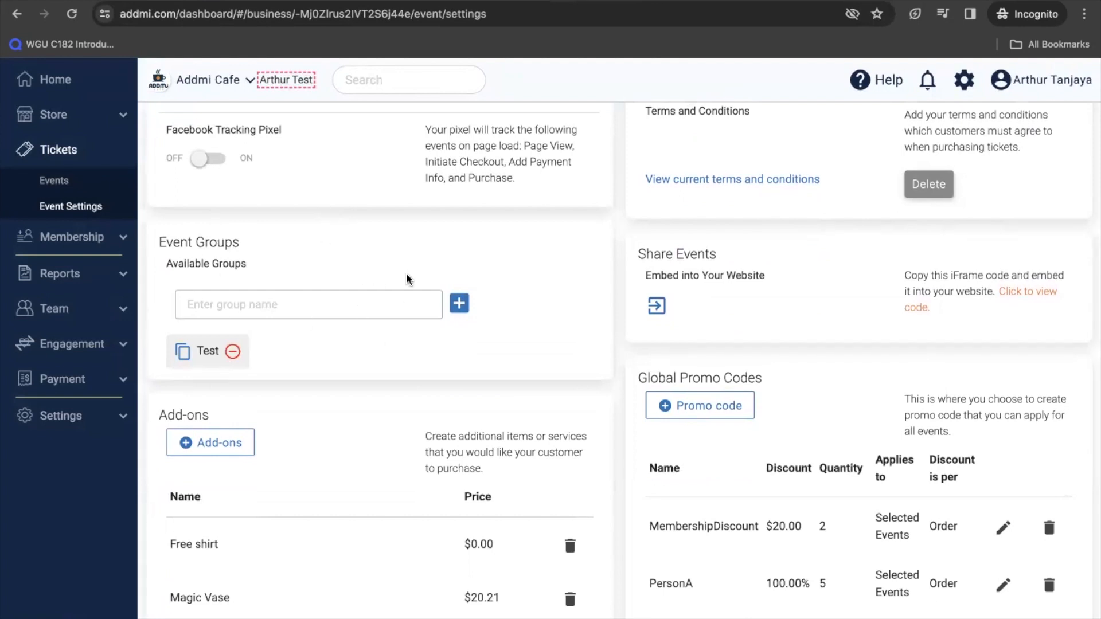
scroll(714, 349, down, 1)
scroll(712, 308, down, 4)
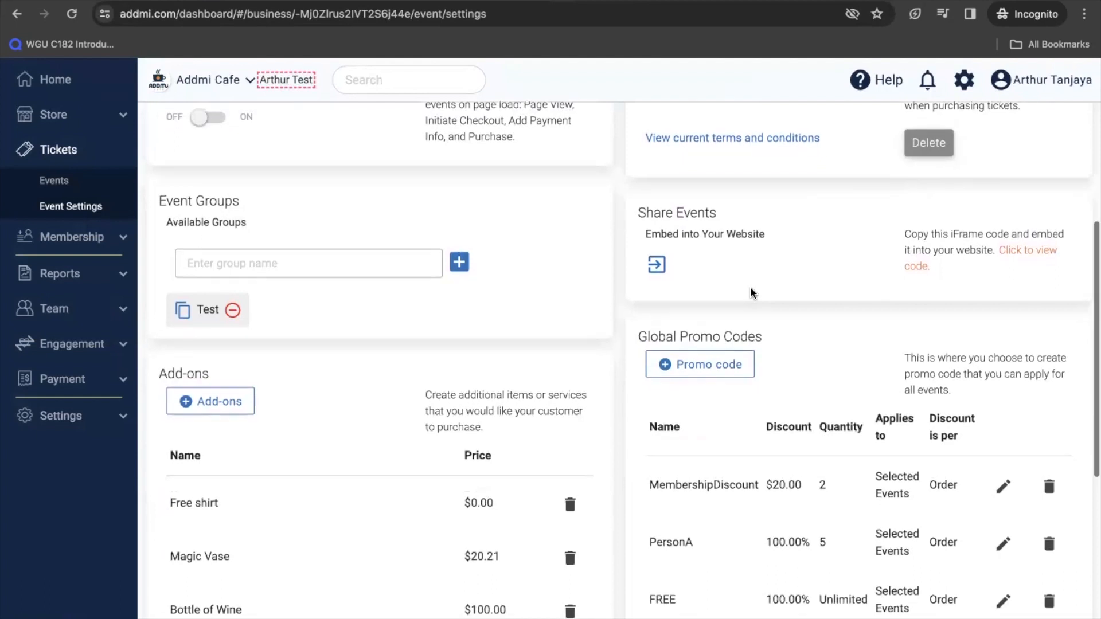
scroll(761, 400, down, 5)
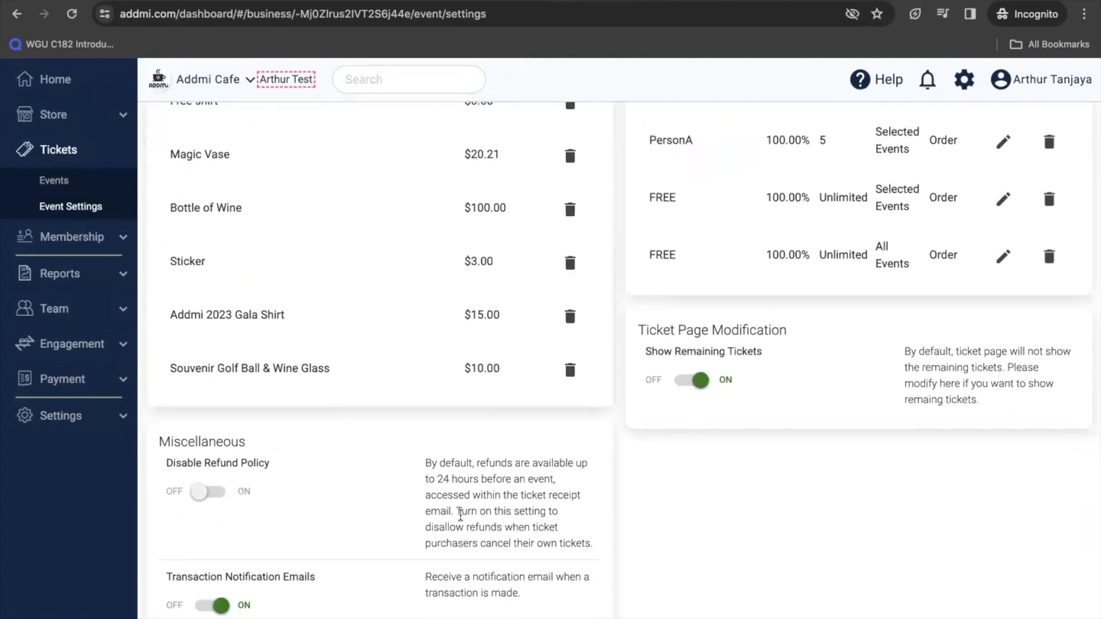
scroll(460, 515, up, 12)
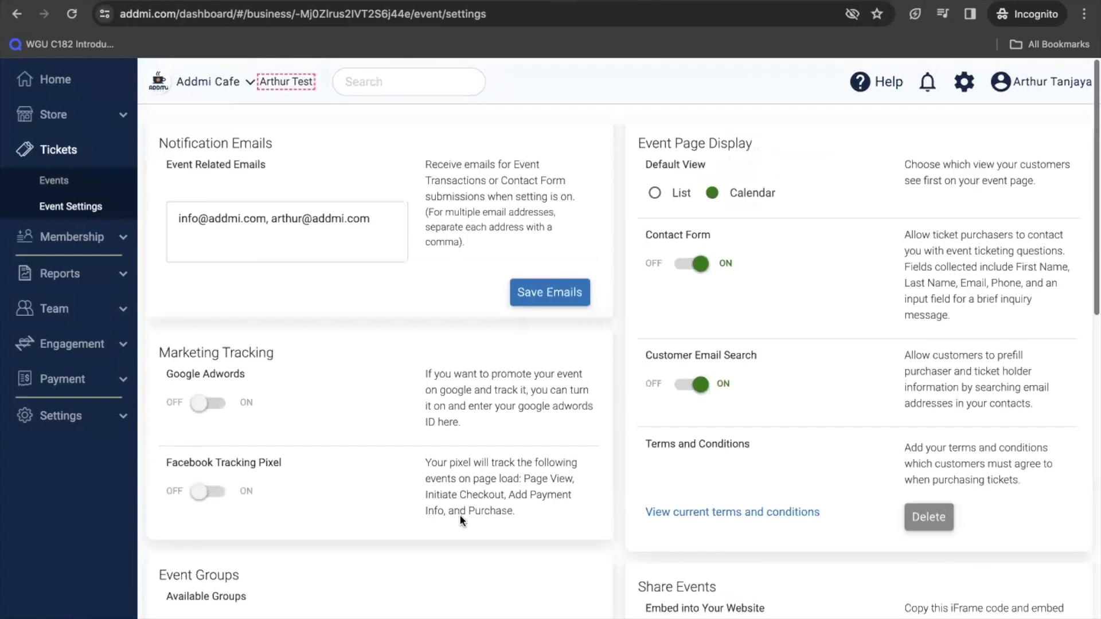
click(53, 182)
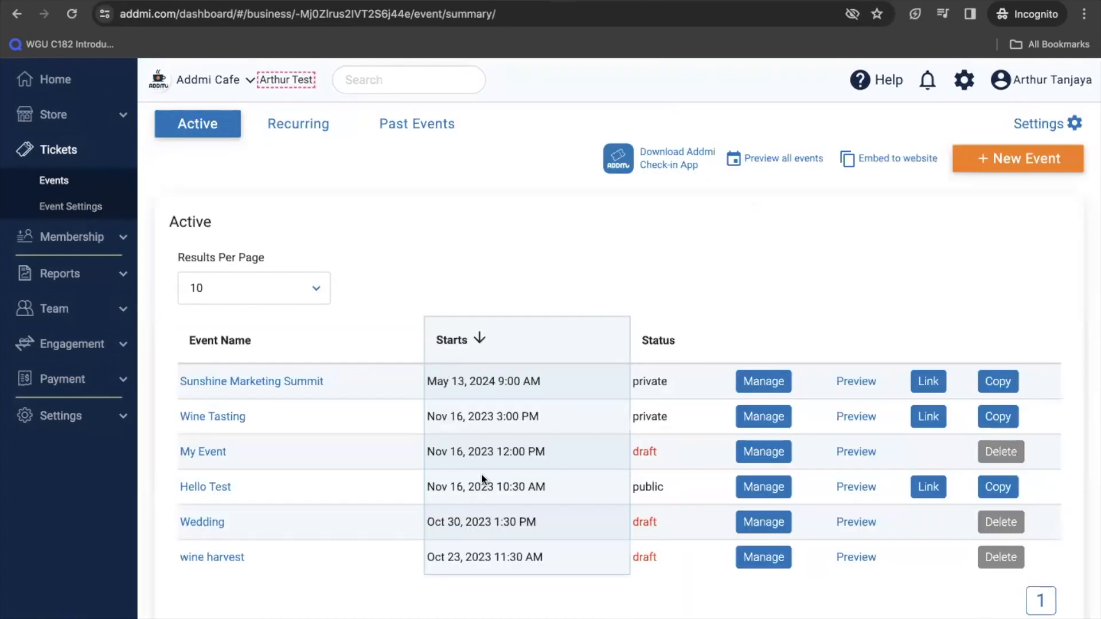